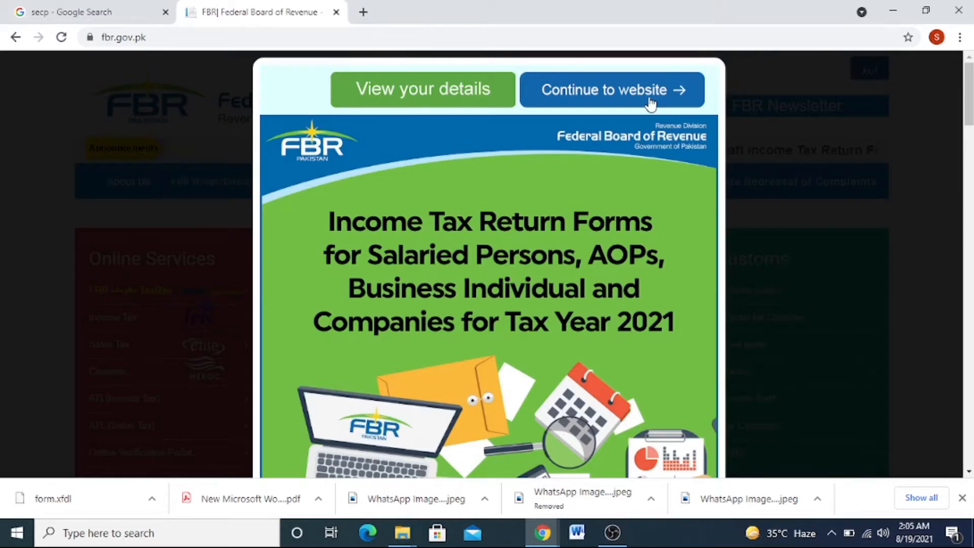
- Continue to the FBR website, open Iris, and start an original Normal Return (Ind/AOP/COY) declaration
click(651, 100)
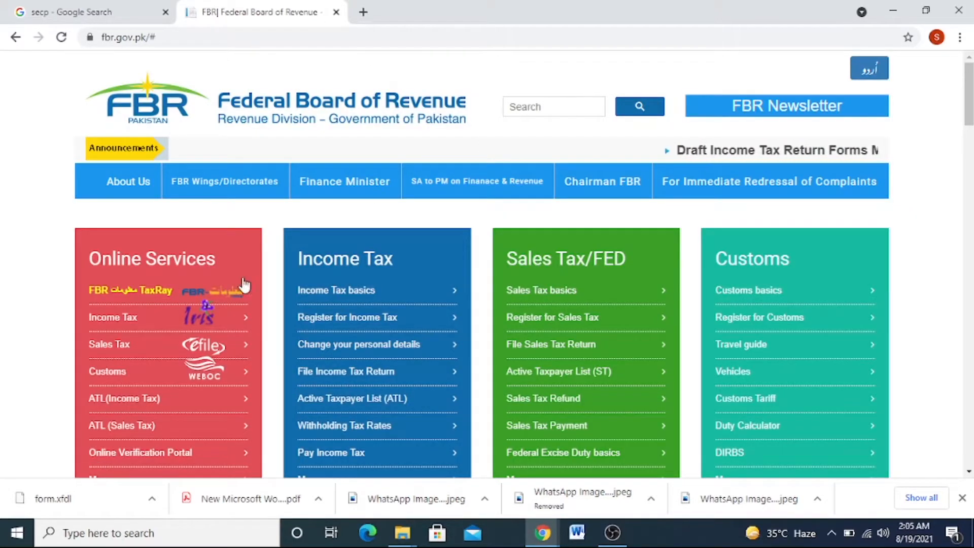
click(193, 318)
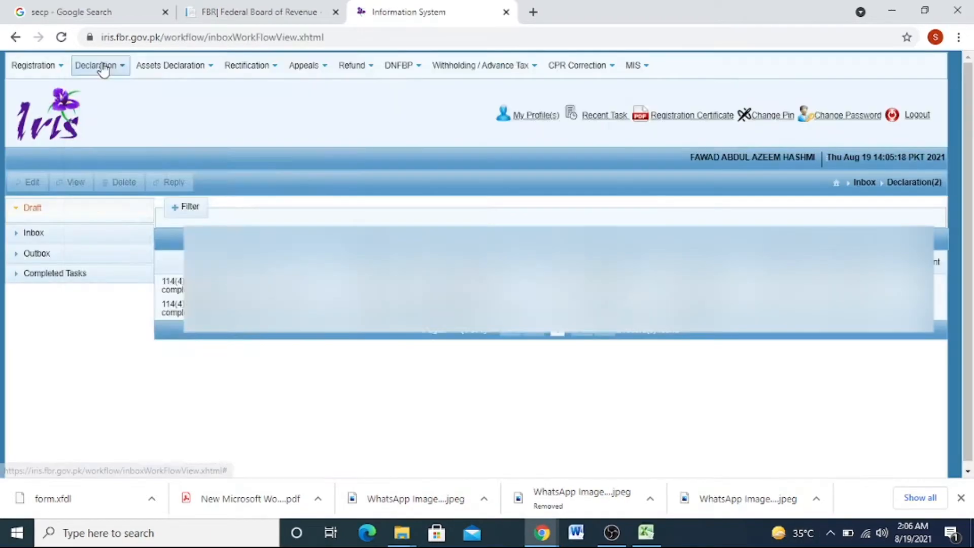
click(100, 68)
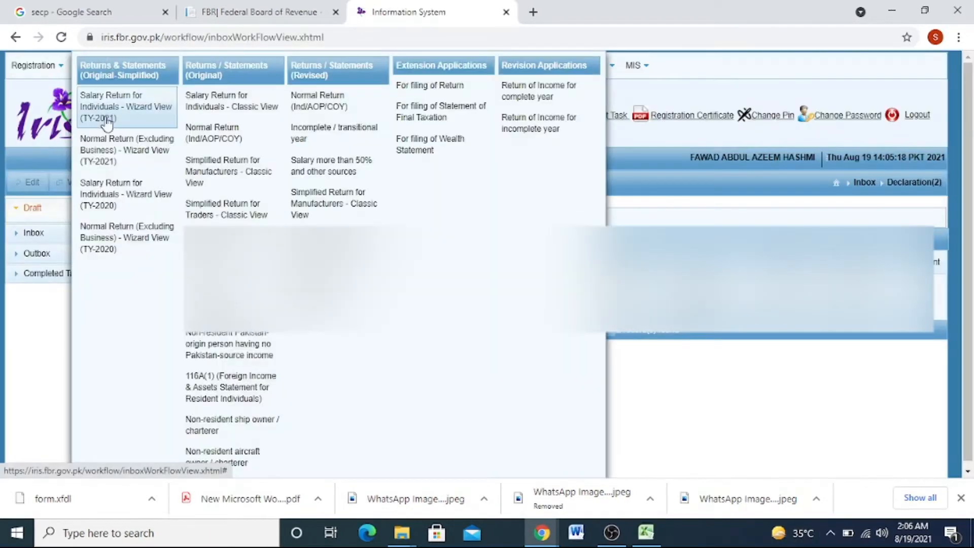
click(195, 146)
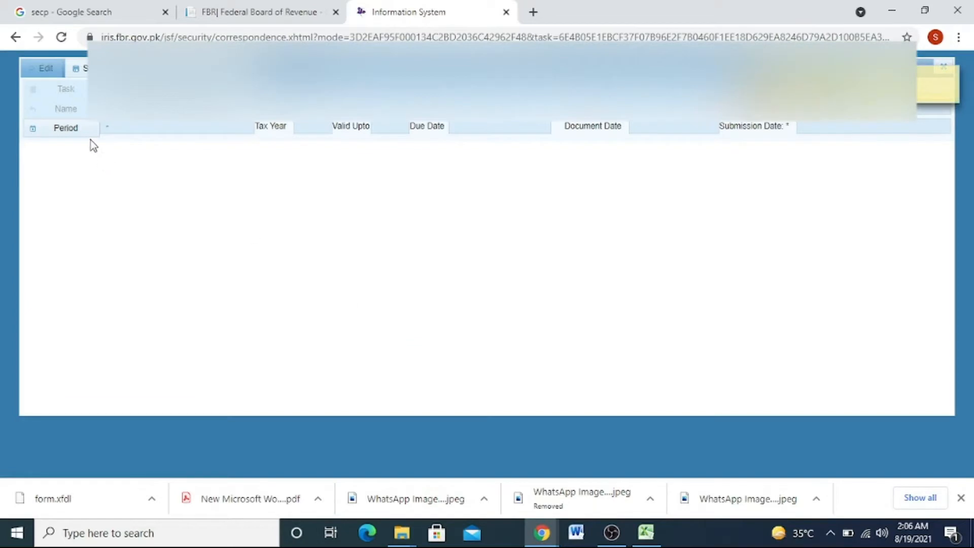
- Select the 2021 tax period for the return and import the previous return's data
click(65, 127)
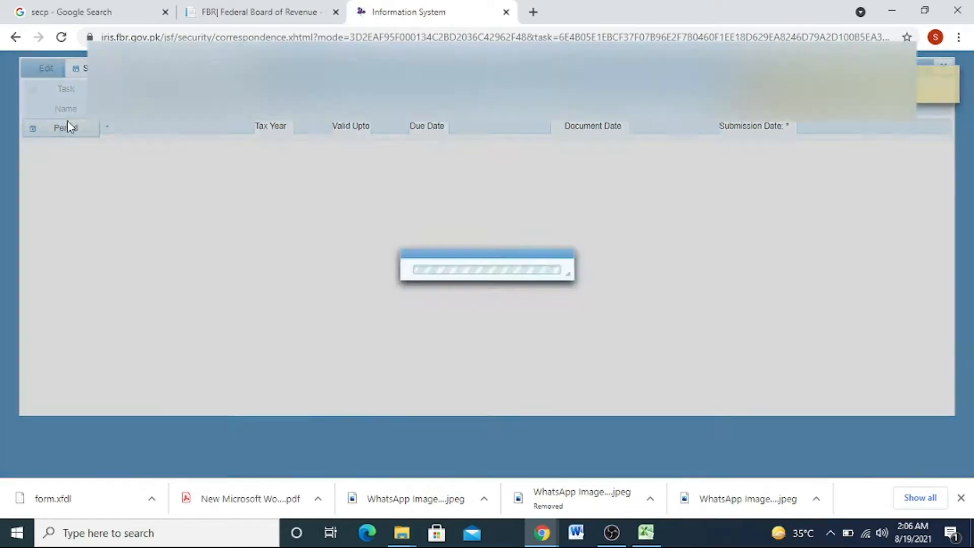
text(2021)
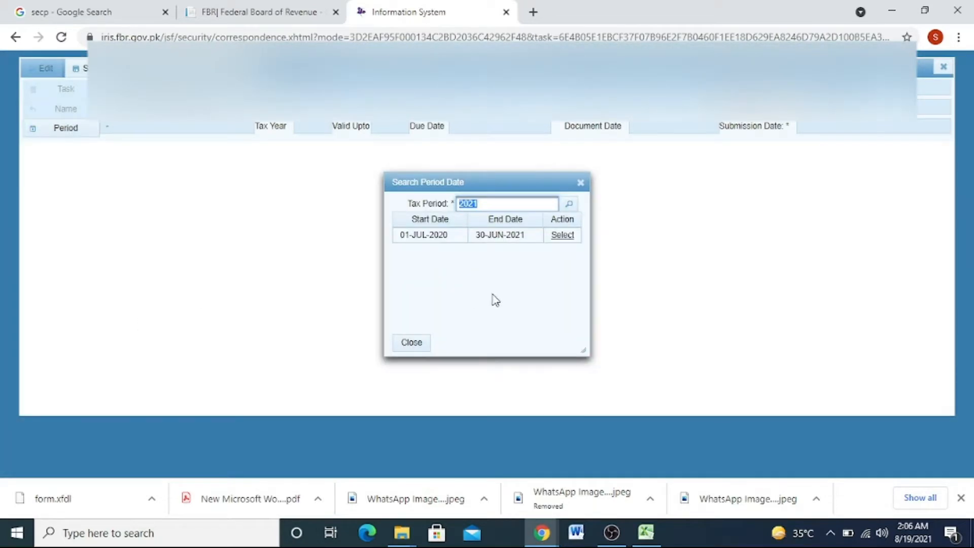
click(564, 236)
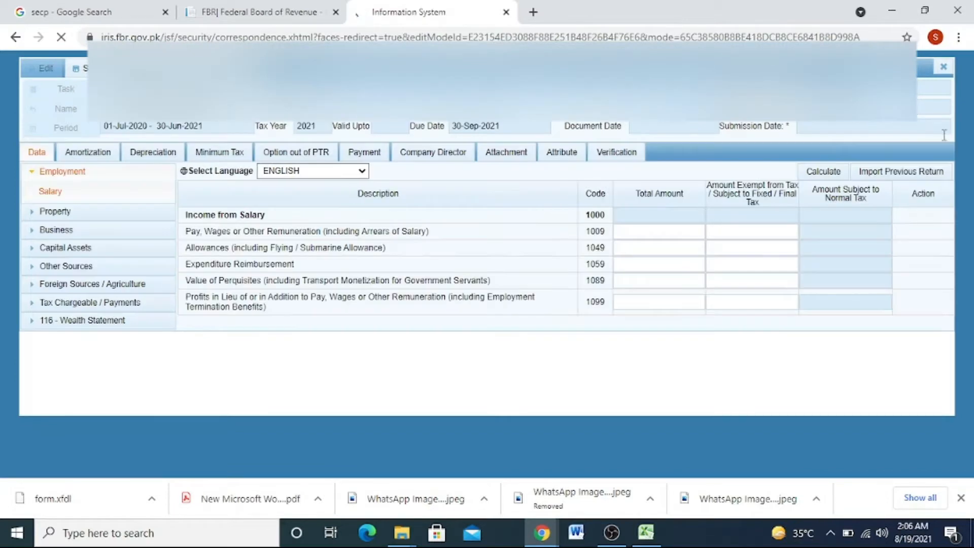
click(911, 174)
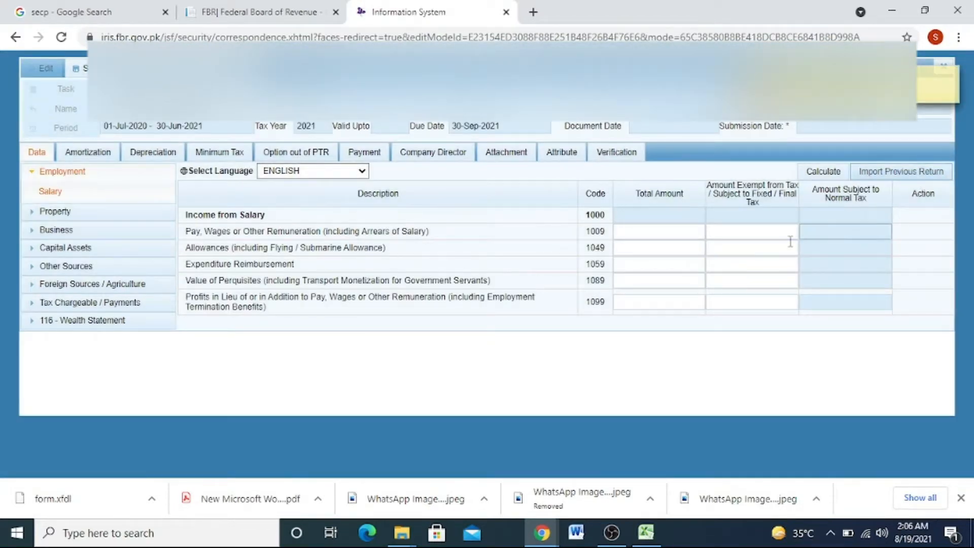
- Enter 467,415 as the total amount for Pay, Wages or Other Remuneration and calculate the salary income
click(695, 231)
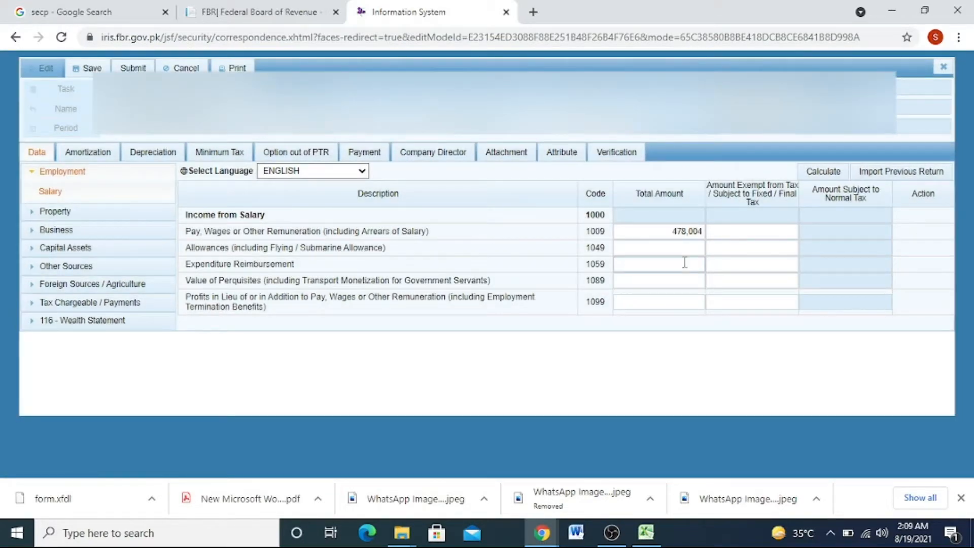
click(686, 285)
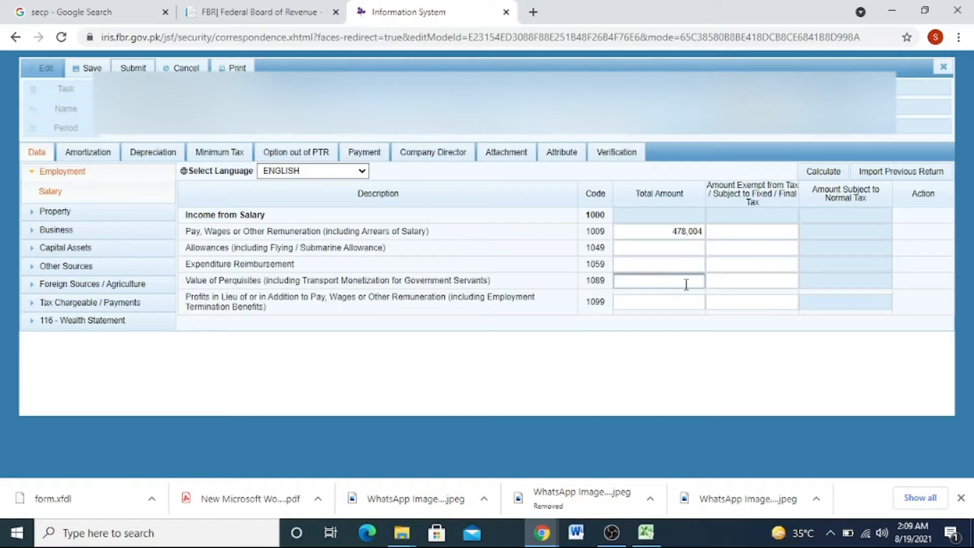
click(826, 175)
click(828, 175)
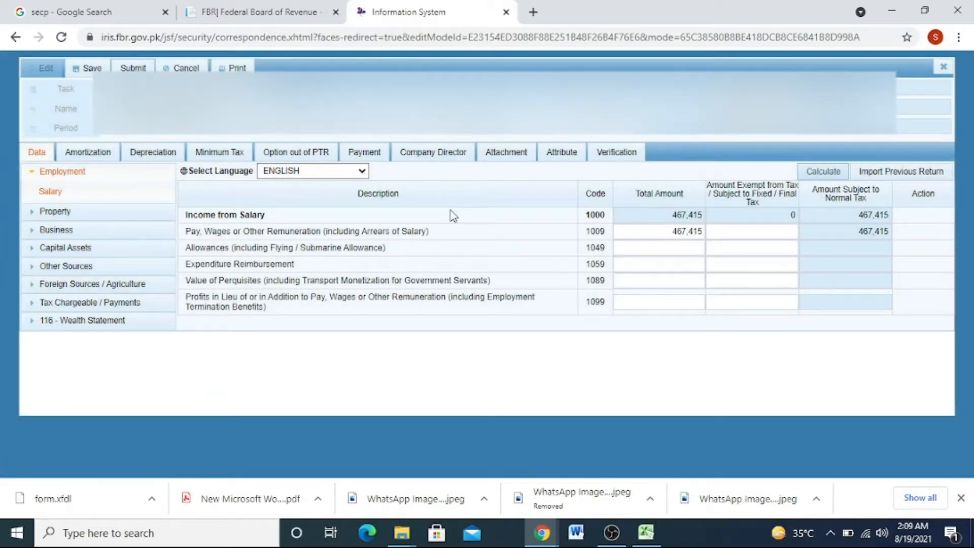
- Review the Computations section under Tax Chargeable / Payments for the income and withholding tax rows
click(90, 303)
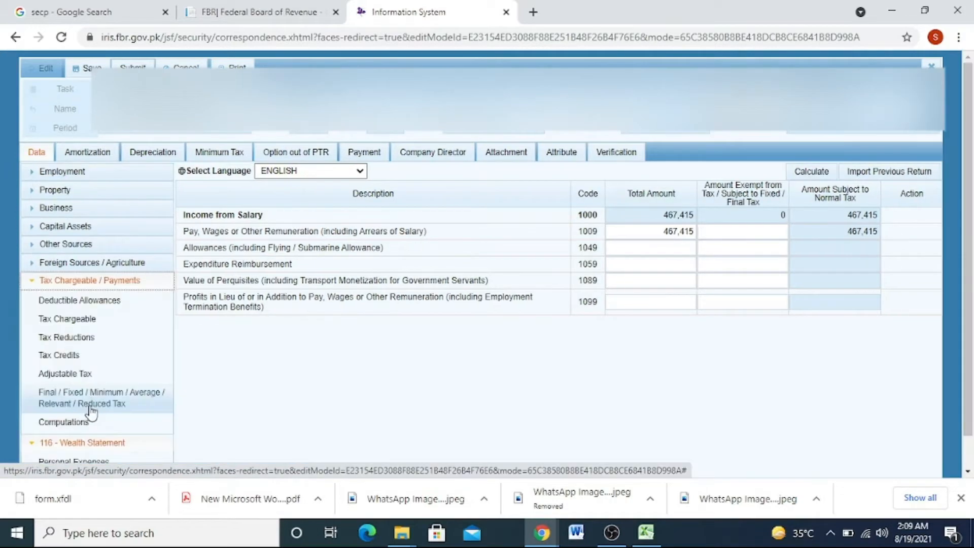
click(89, 422)
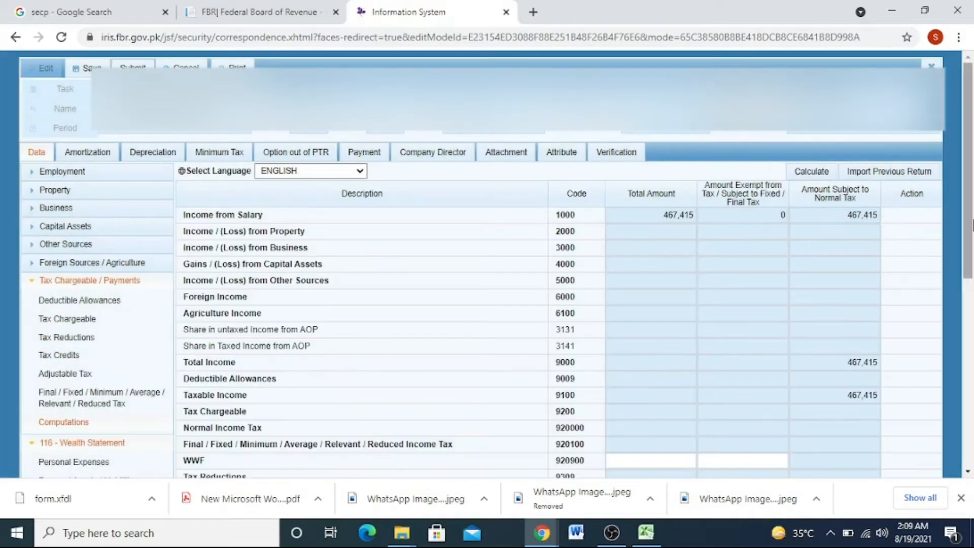
scroll(487, 264, down, 6)
scroll(487, 264, down, 1)
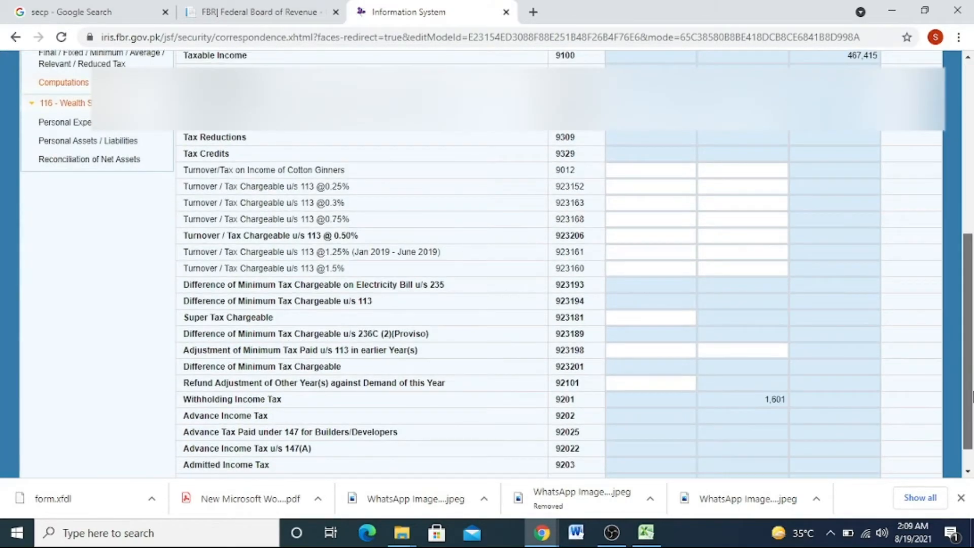
scroll(487, 264, up, 5)
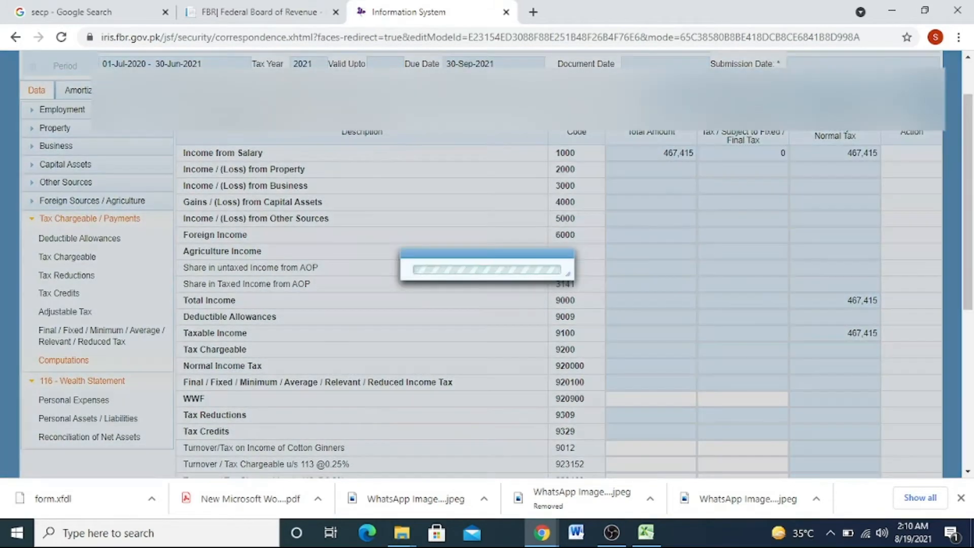
scroll(323, 208, down, 3)
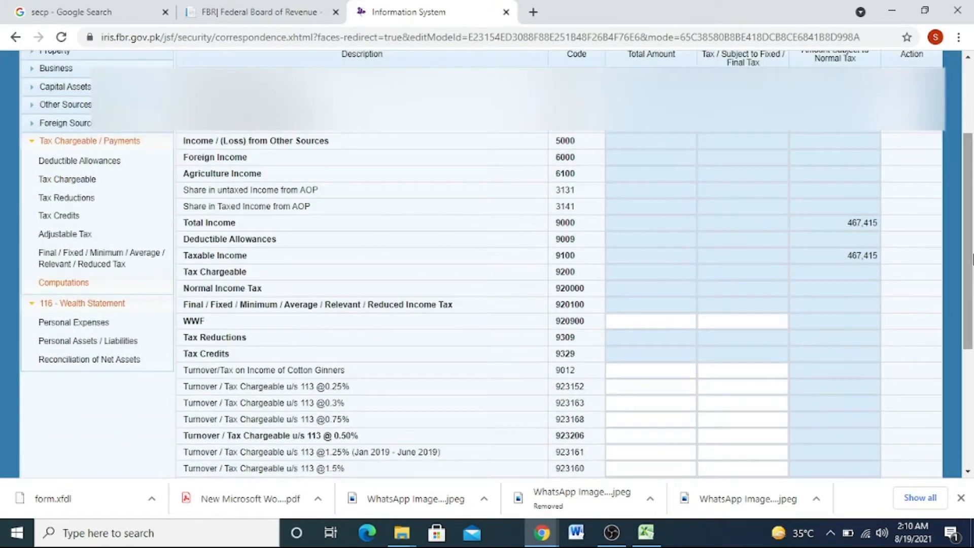
- Delete the imported cellphone bill entries under Adjustable Tax and close the return form
click(78, 233)
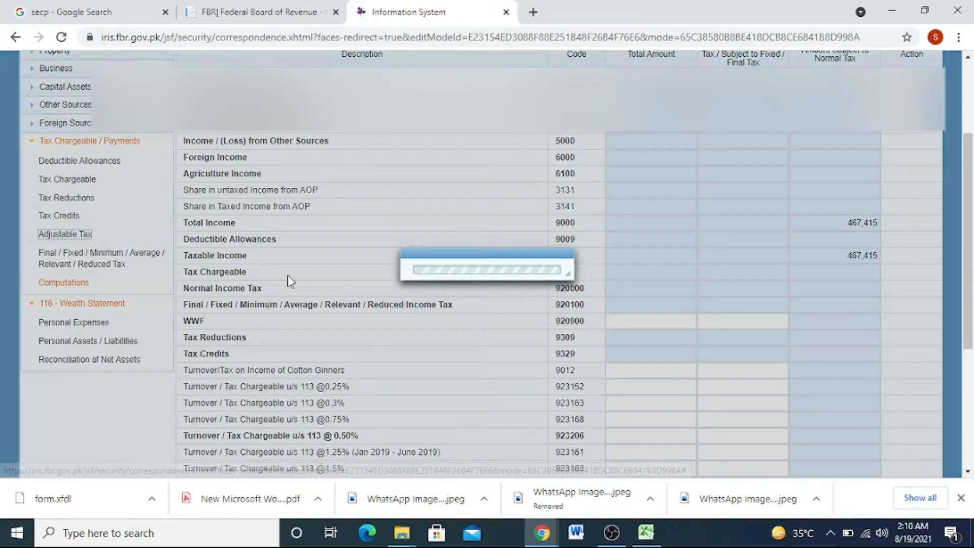
drag(971, 190, 972, 289)
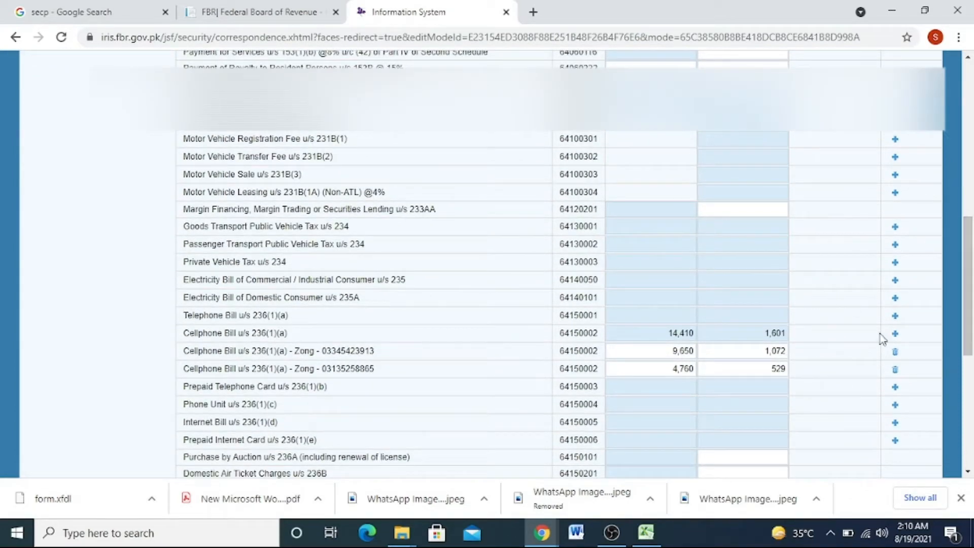
click(895, 351)
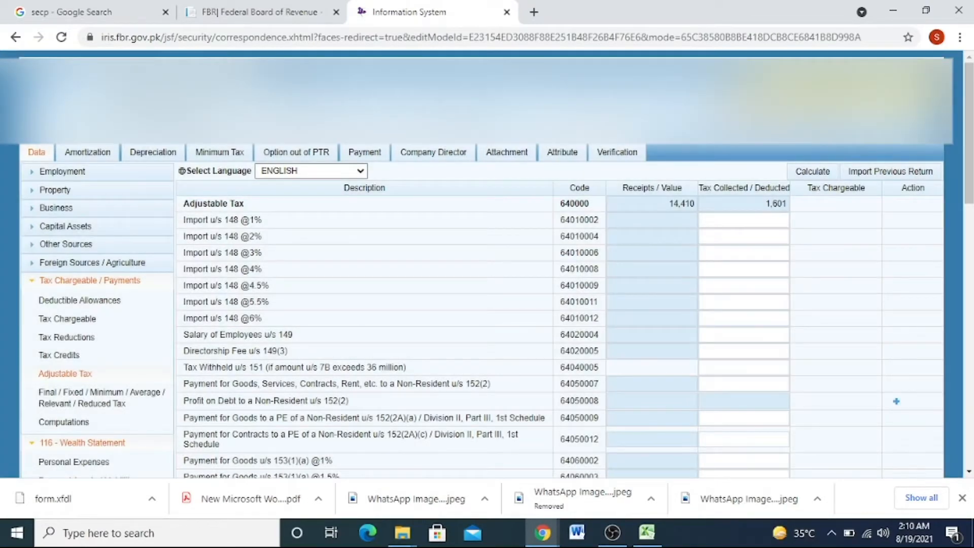
click(924, 69)
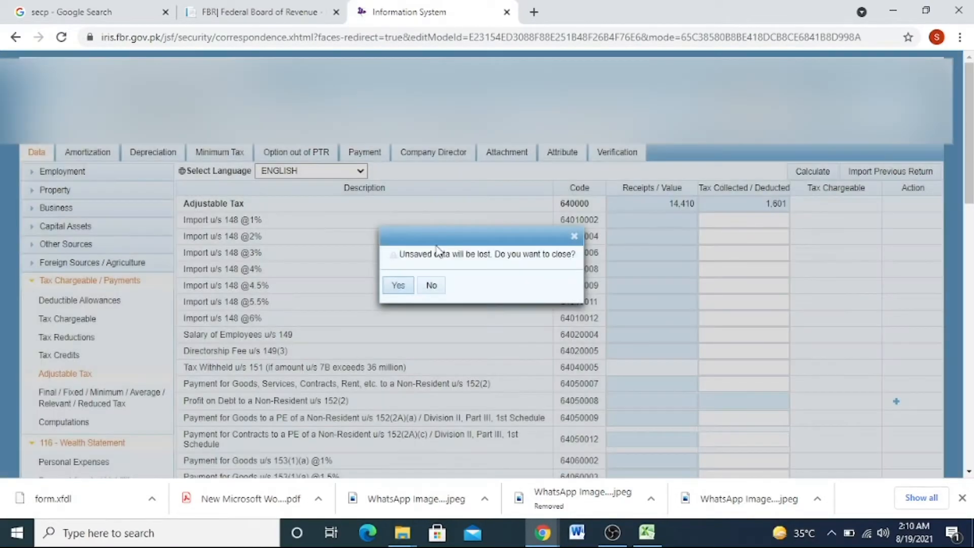
click(399, 286)
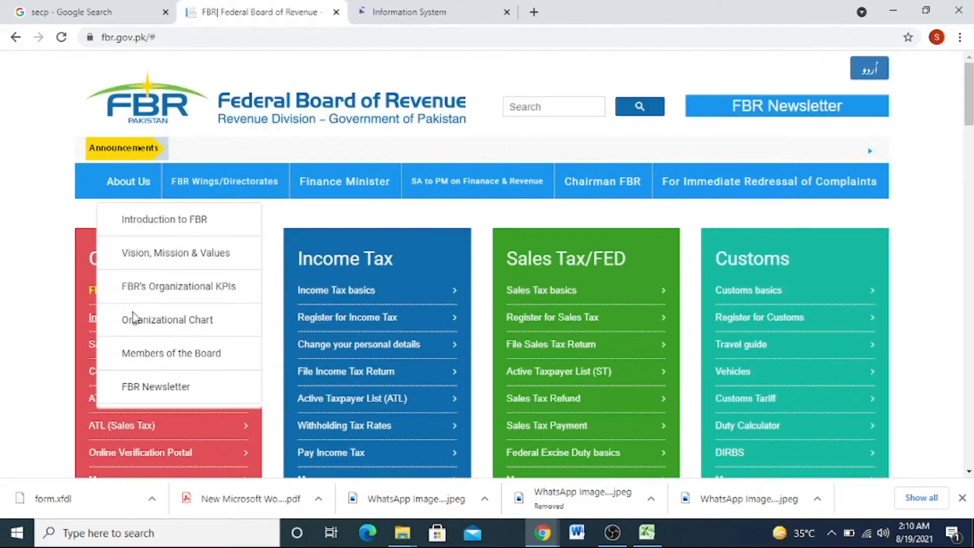
- Log in to the FBR Maloomat TaxRay portal with the CNIC number and account password, and check the withholding records
click(216, 291)
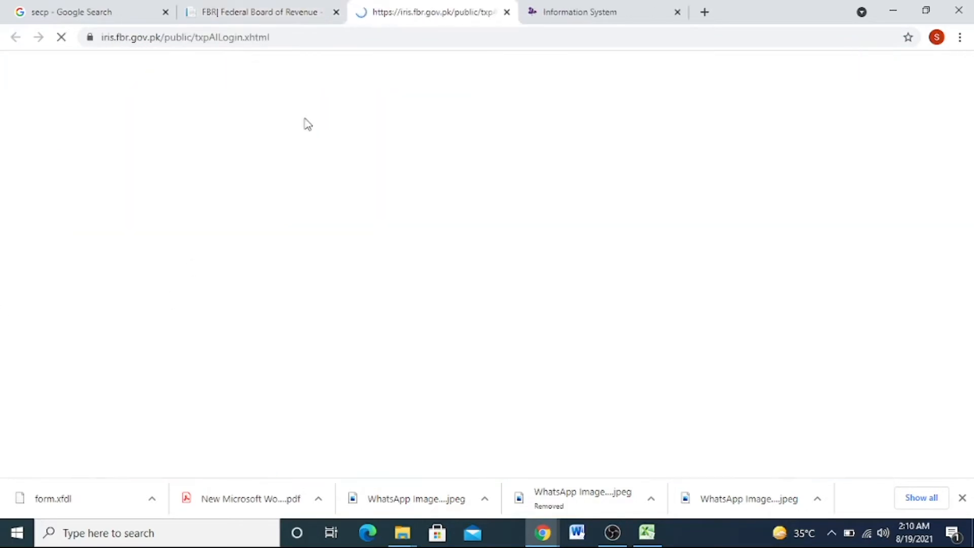
click(186, 306)
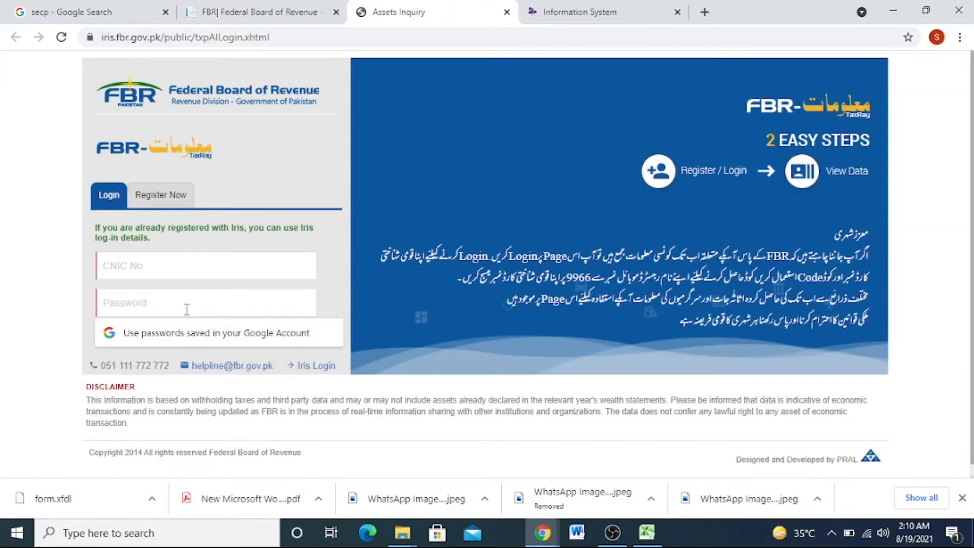
key(ctrl+v)
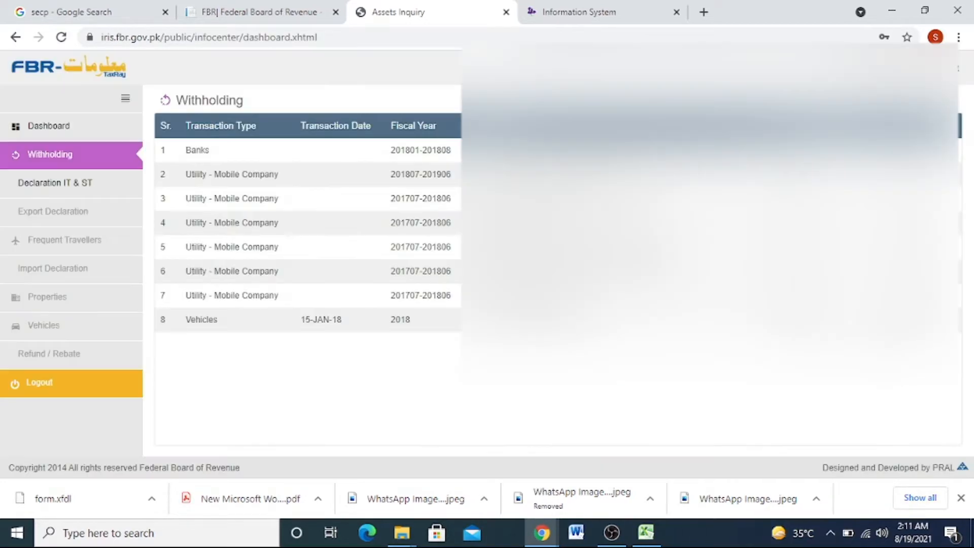
click(41, 382)
- Switch back to the Iris page and open the draft declaration for editing
click(570, 6)
click(104, 208)
click(89, 231)
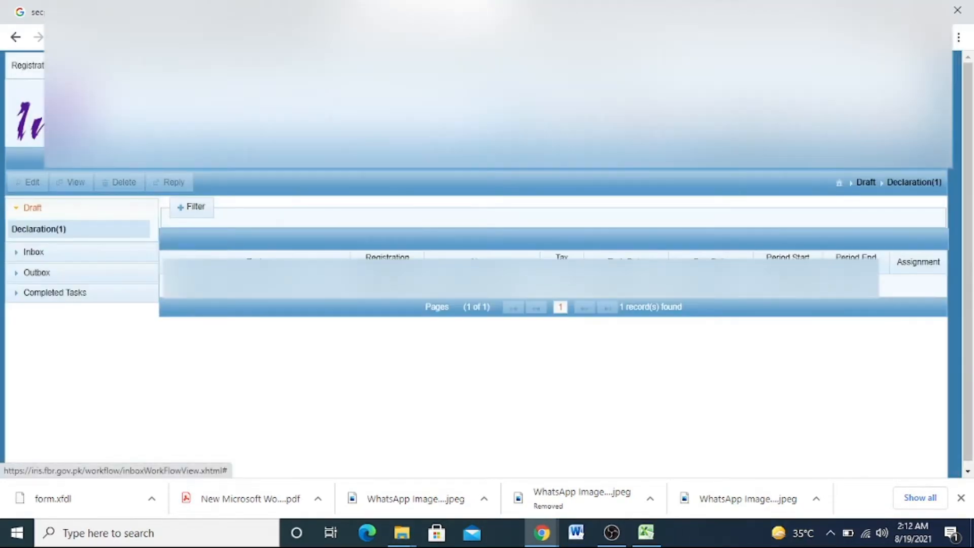
click(228, 286)
click(44, 180)
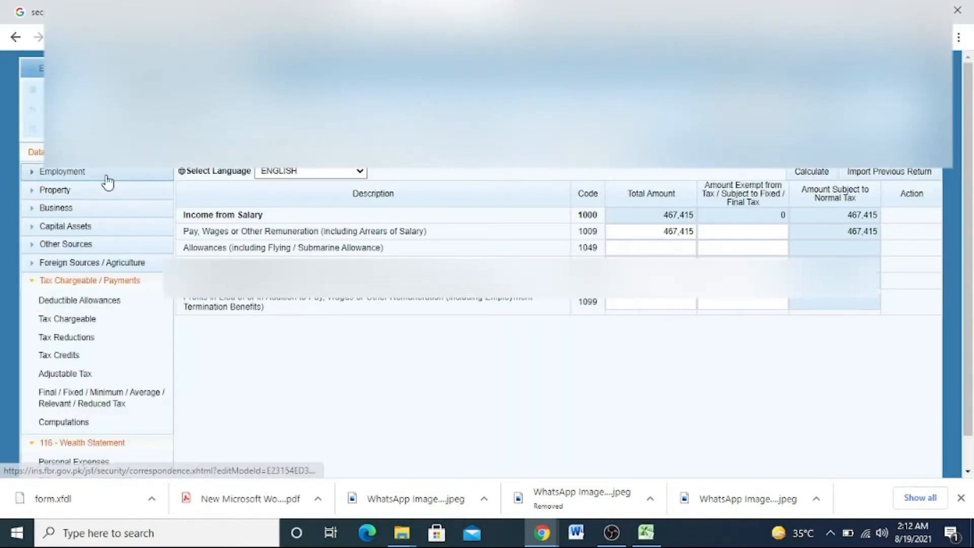
- Add a Telephone Bill u/s 236(1)(a) entry under Adjustable Tax with PTCL as utility and the telephone number as contents
click(106, 176)
click(105, 176)
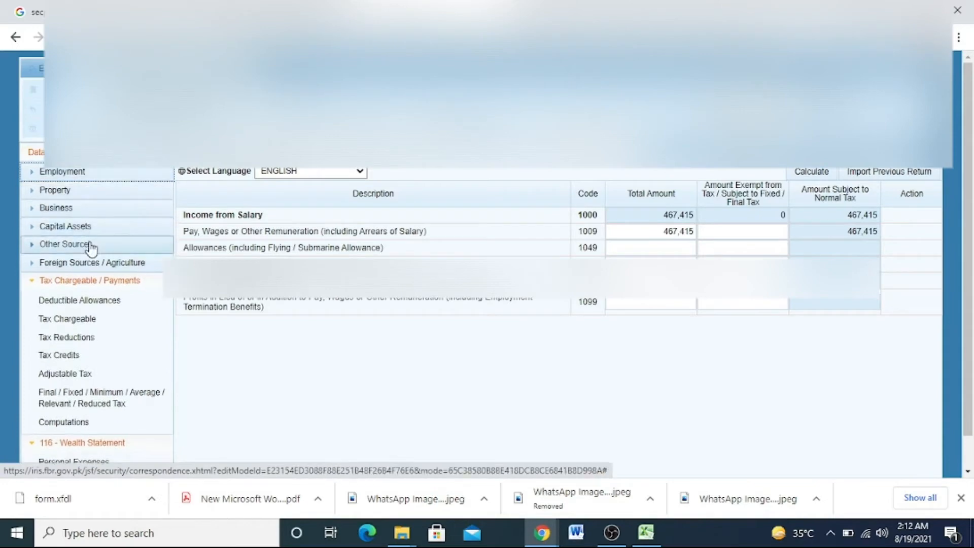
click(88, 376)
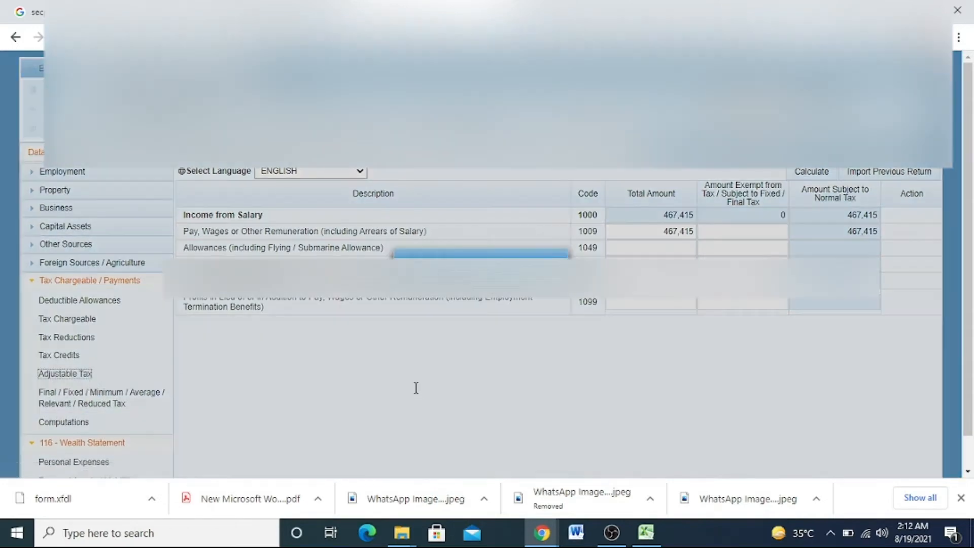
drag(972, 150, 973, 310)
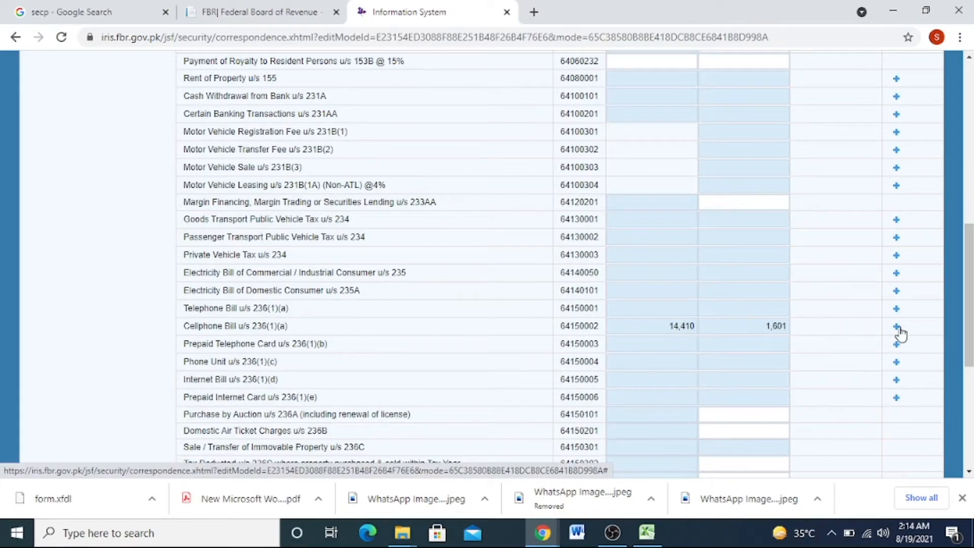
click(896, 327)
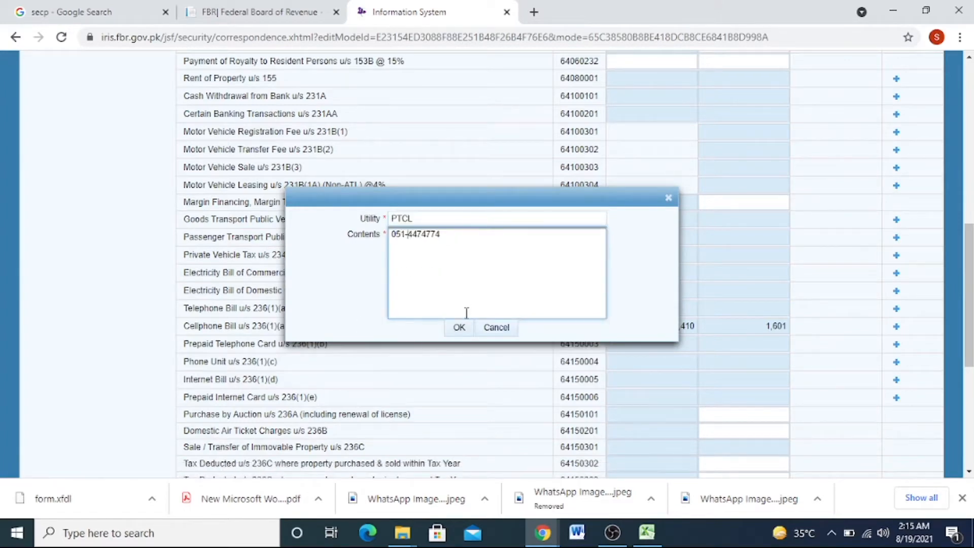
click(459, 327)
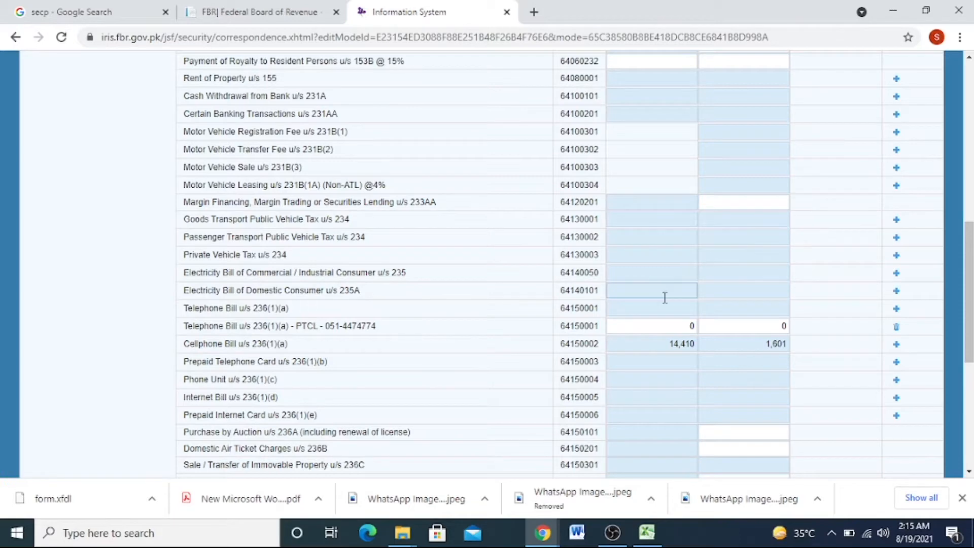
- Set the PTCL telephone bill entry's receipts value to 35,150 and its tax collected to 3,857
click(672, 326)
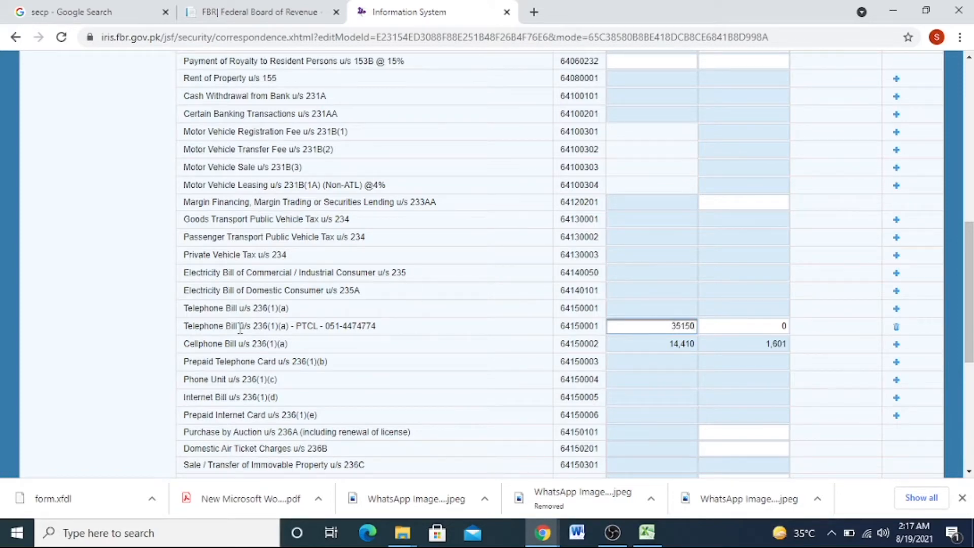
text(35150)
click(150, 340)
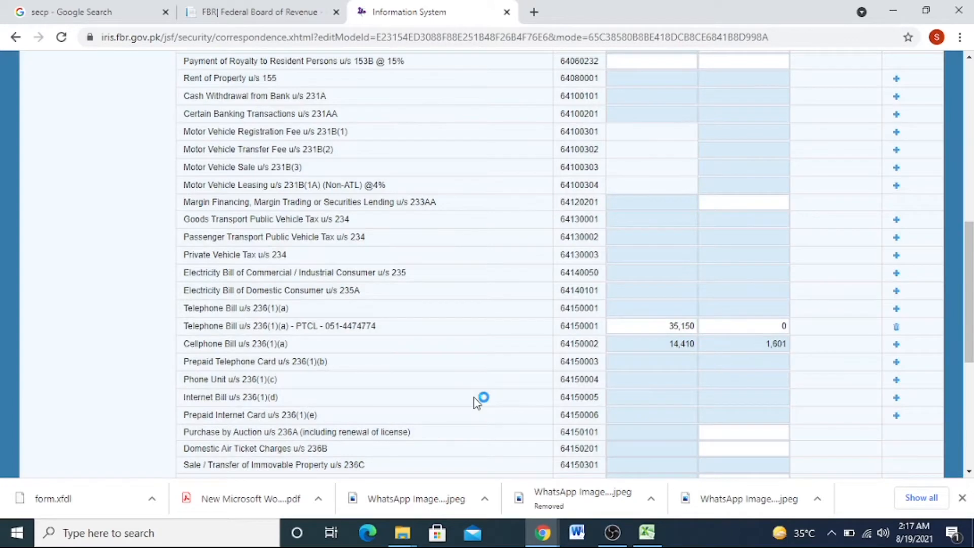
click(780, 327)
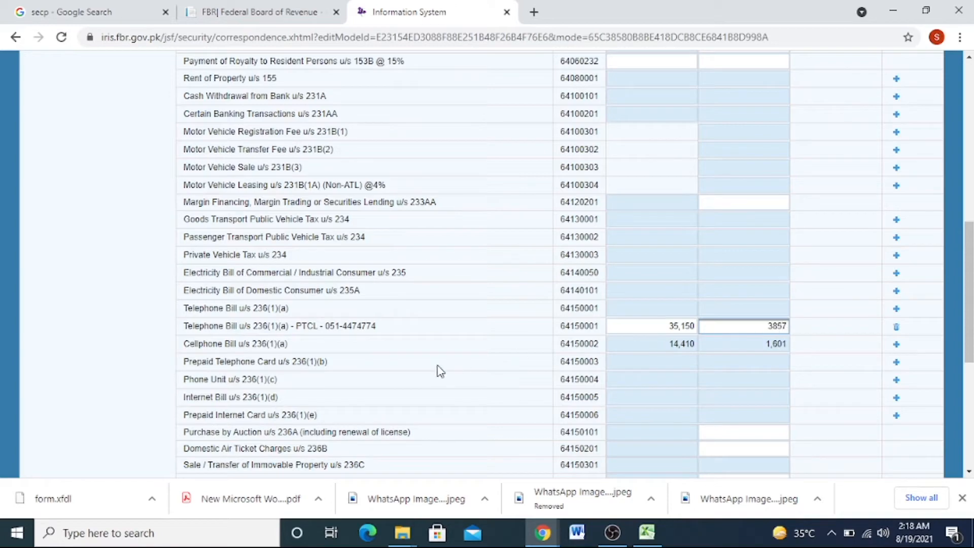
click(164, 368)
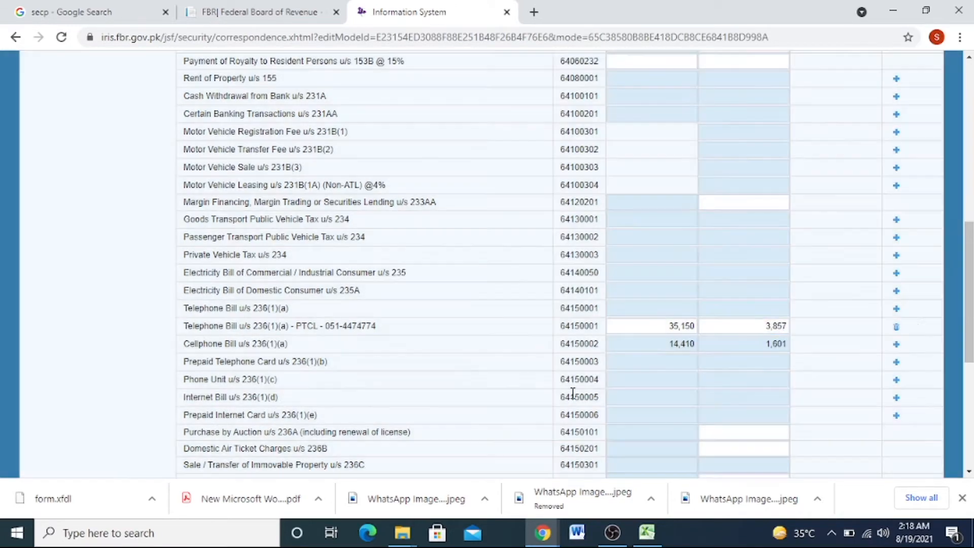
- Recalculate the Adjustable Tax section so the telephone bill entry is included
drag(972, 290, 972, 138)
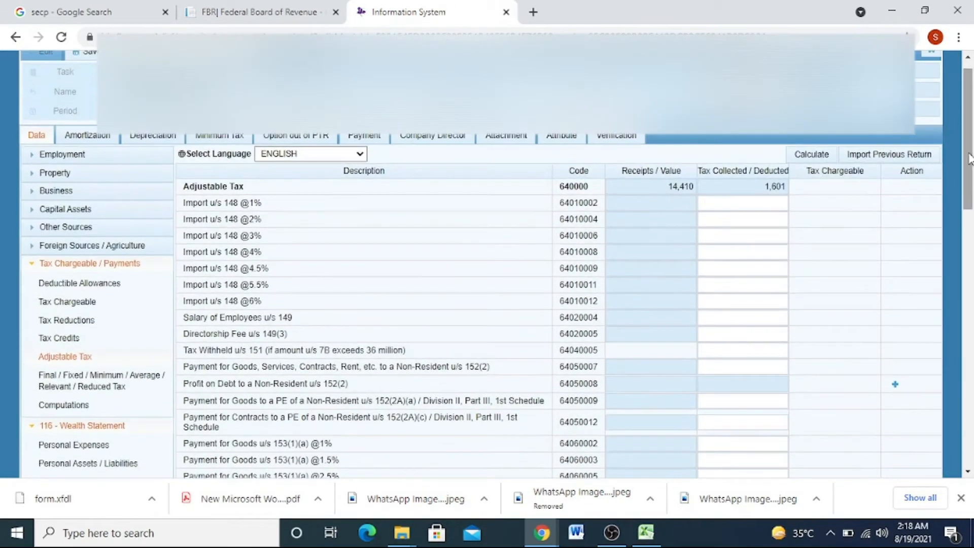
click(818, 153)
click(818, 154)
- Enter 210,000 as Other Personal / Household Expenses in the wealth statement's Personal Expenses and recalculate
drag(972, 160, 972, 194)
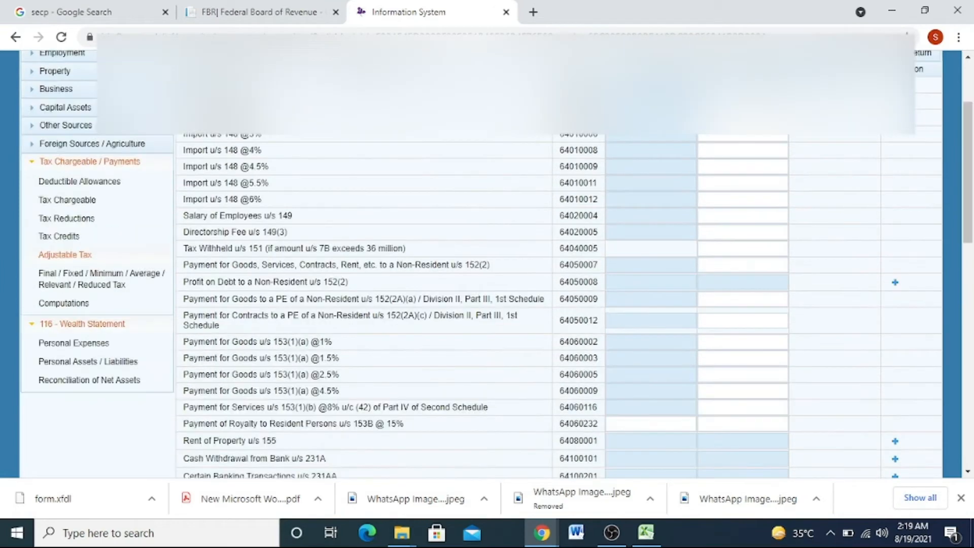
click(101, 180)
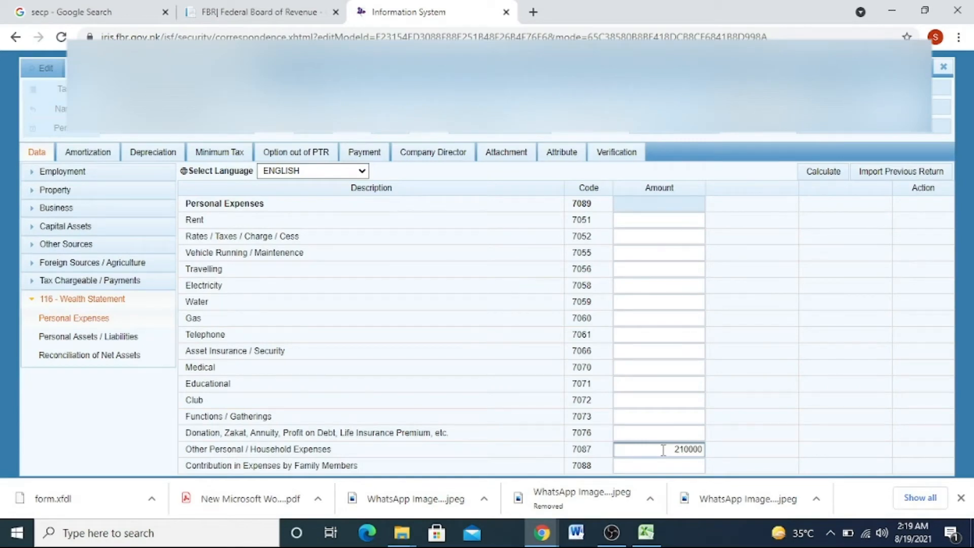
click(126, 428)
click(824, 174)
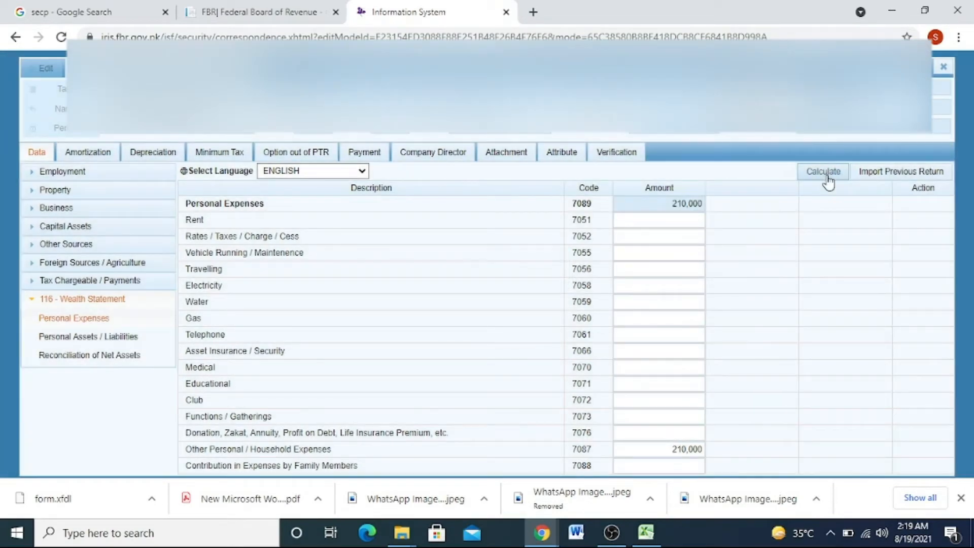
- In Reconciliation of Net Assets, enter 467,415 as income declared subject to Normal Tax, recalculate, and check the unreconciled amount
click(109, 356)
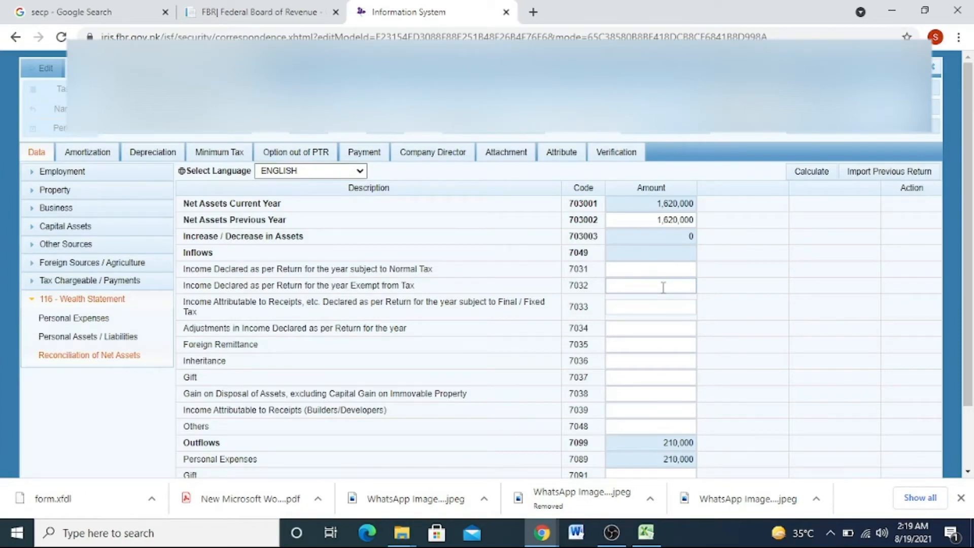
click(679, 274)
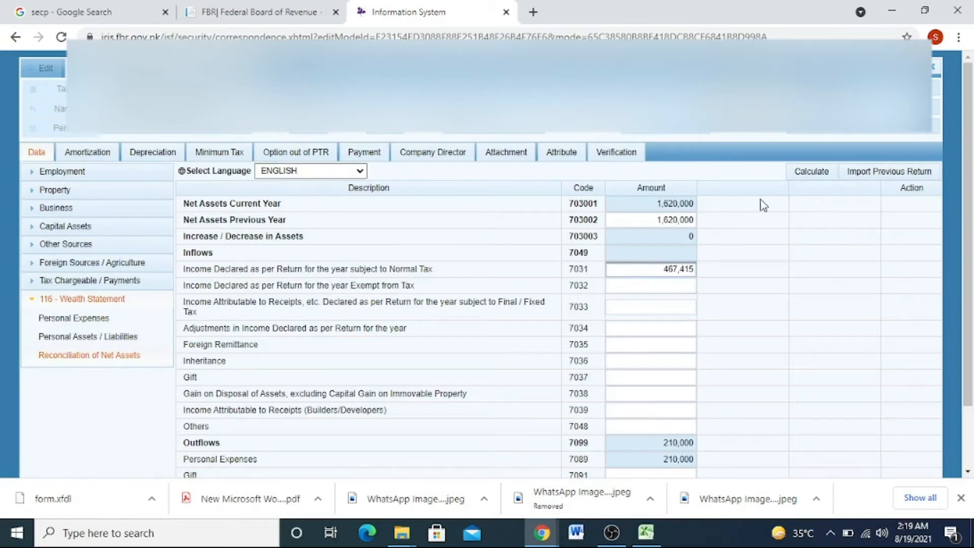
click(810, 175)
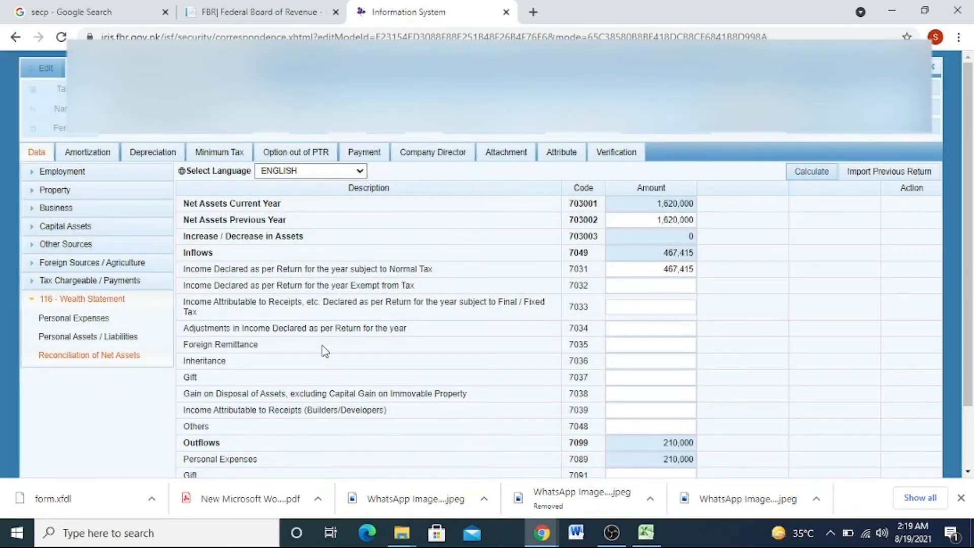
drag(969, 215, 972, 342)
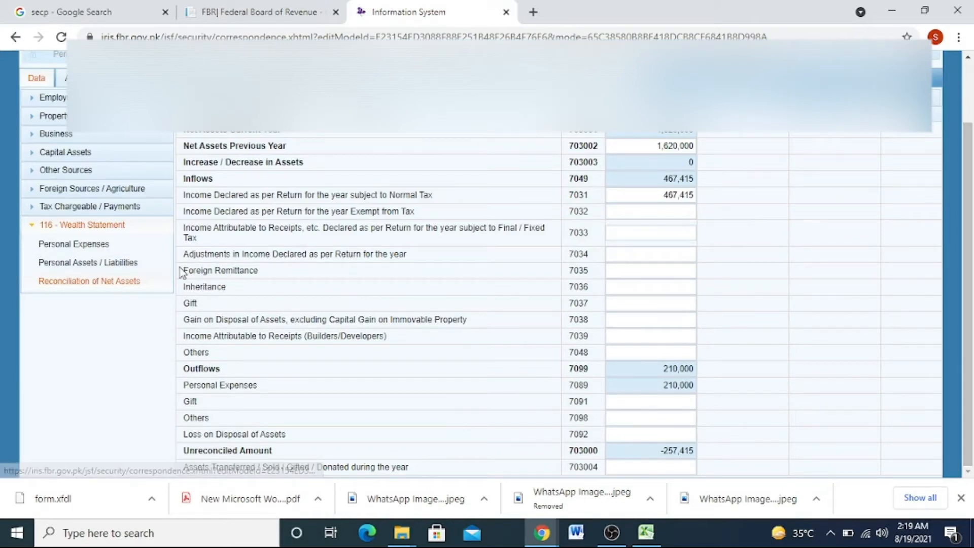
- Add an Investment (Non-Business) entry under Personal Assets / Liabilities with the bank account number and the contents Askri Bank Khanna Branch
click(107, 263)
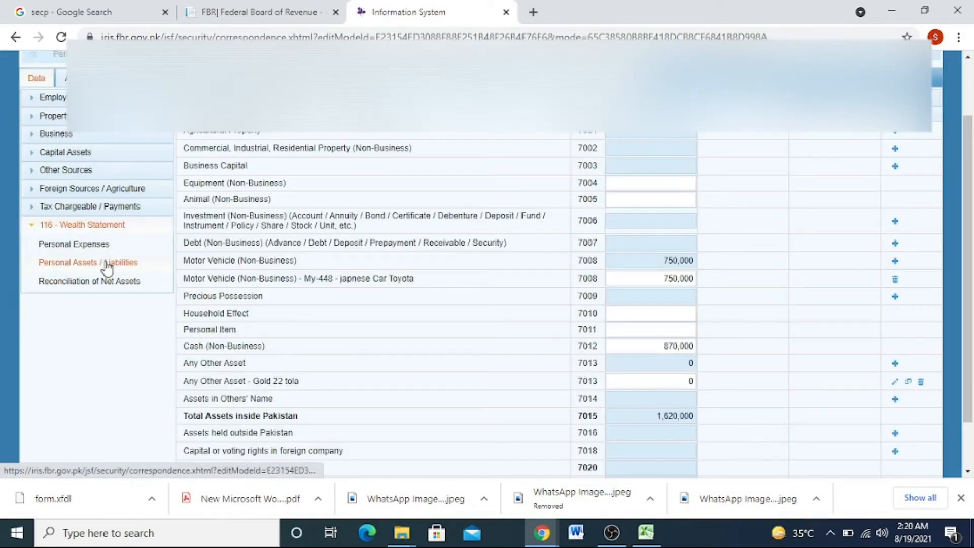
scroll(106, 269, down, 2)
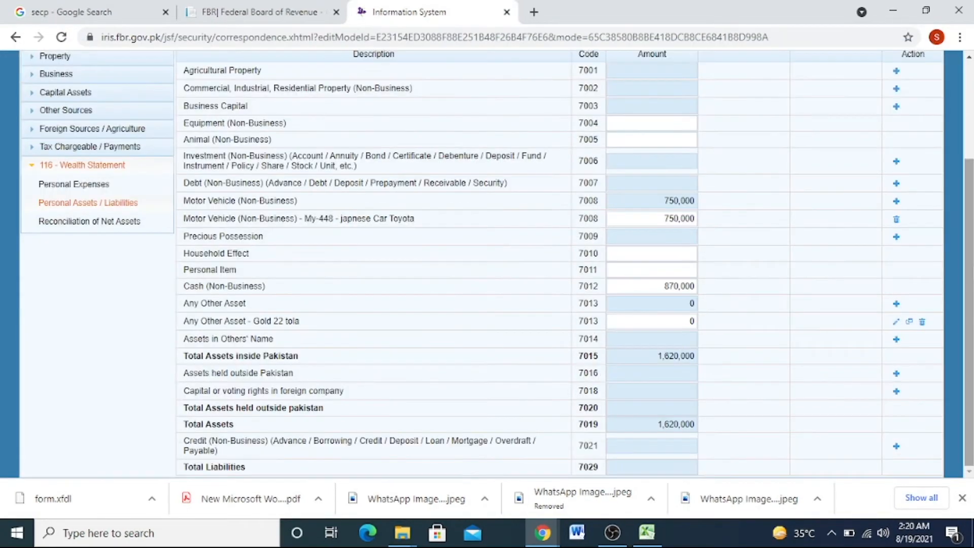
click(897, 161)
click(509, 218)
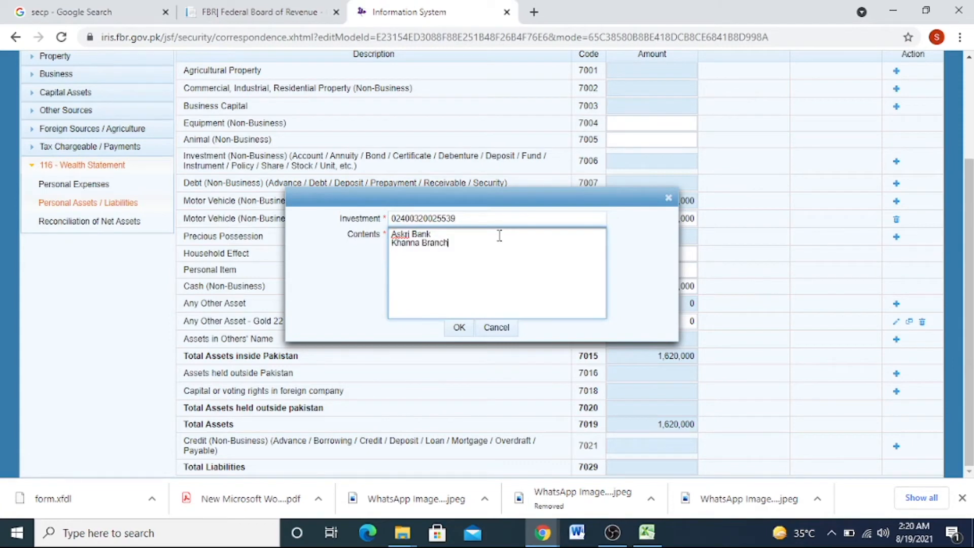
click(459, 328)
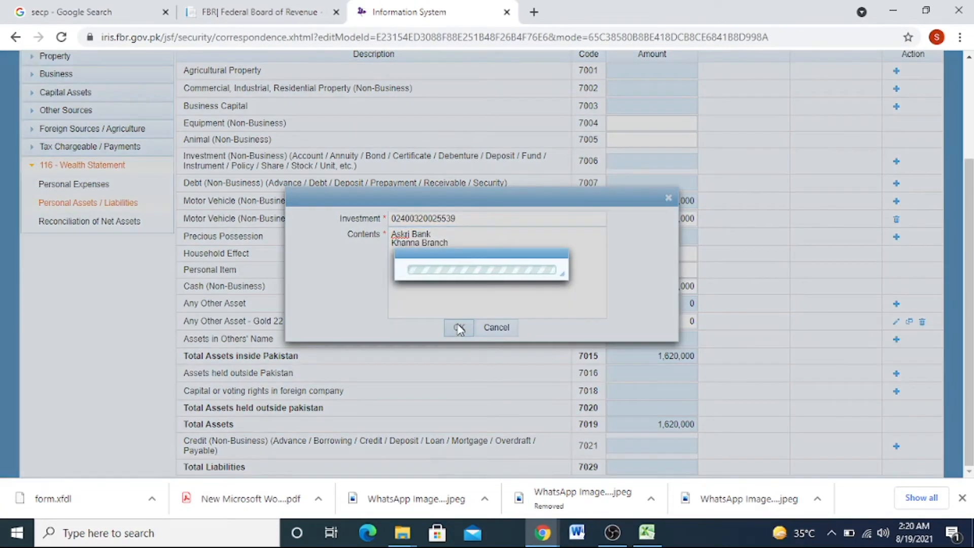
- Set the Askri Bank investment amount to 16,672 and recalculate the personal assets
click(674, 187)
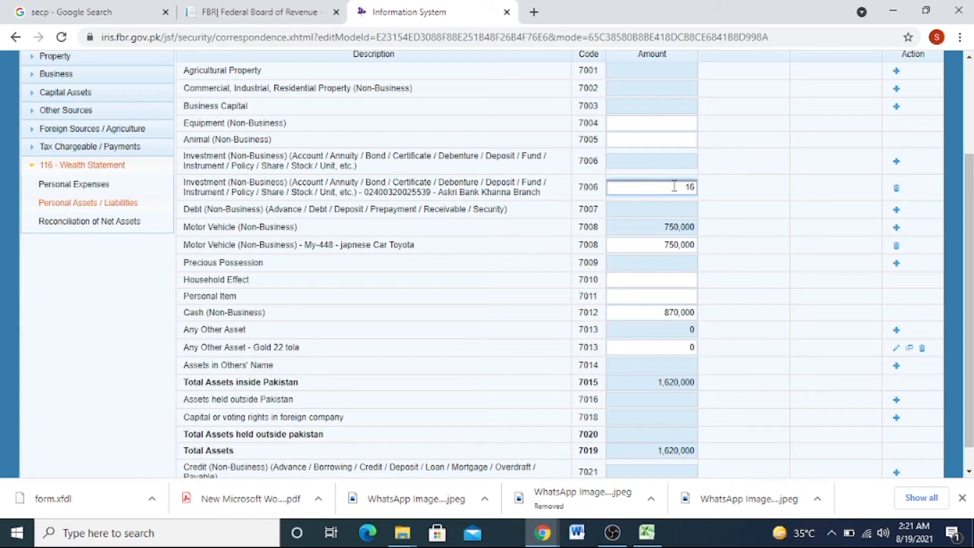
click(137, 341)
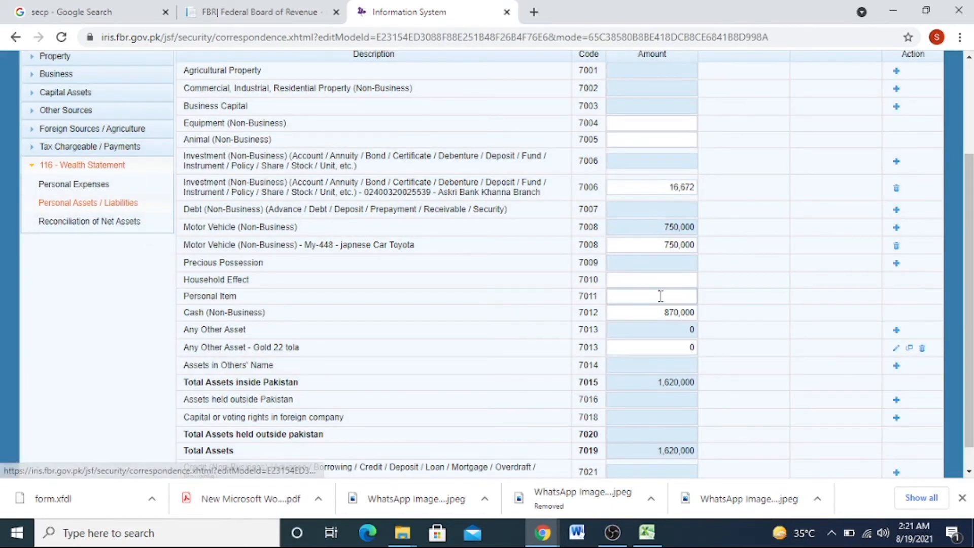
drag(969, 309, 969, 260)
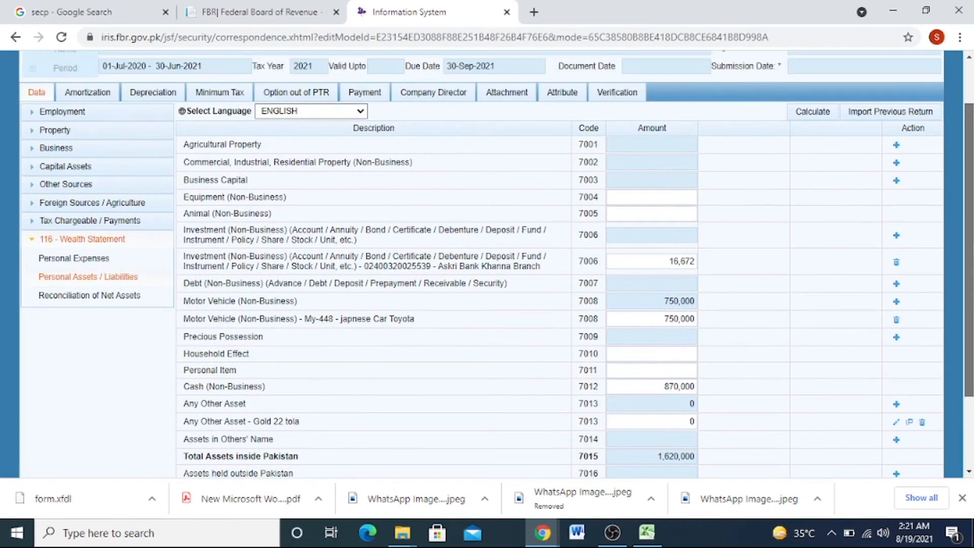
click(825, 116)
click(823, 119)
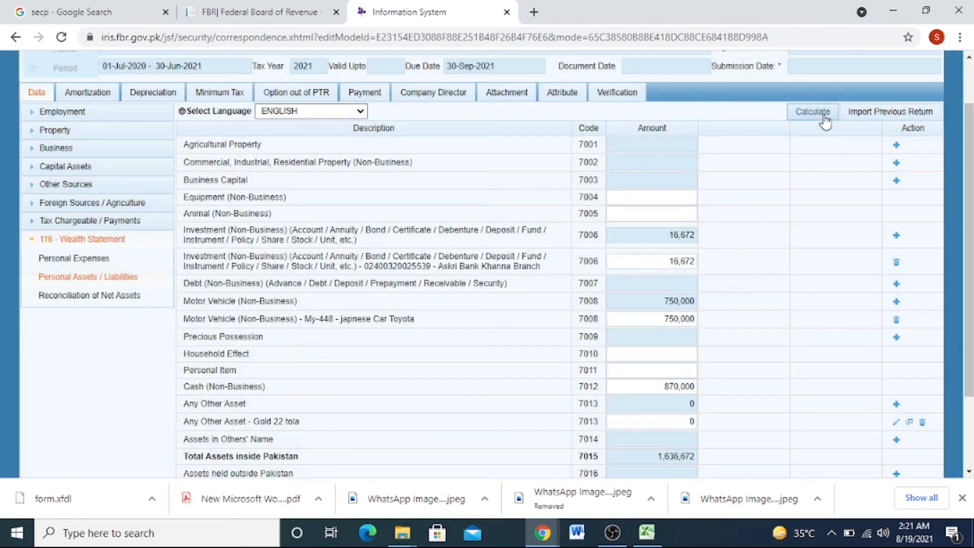
- Set Cash (Non-Business) under Personal Assets / Liabilities to 1,110,653 to offset the unreconciled amount, and recalculate the net assets reconciliation
click(126, 295)
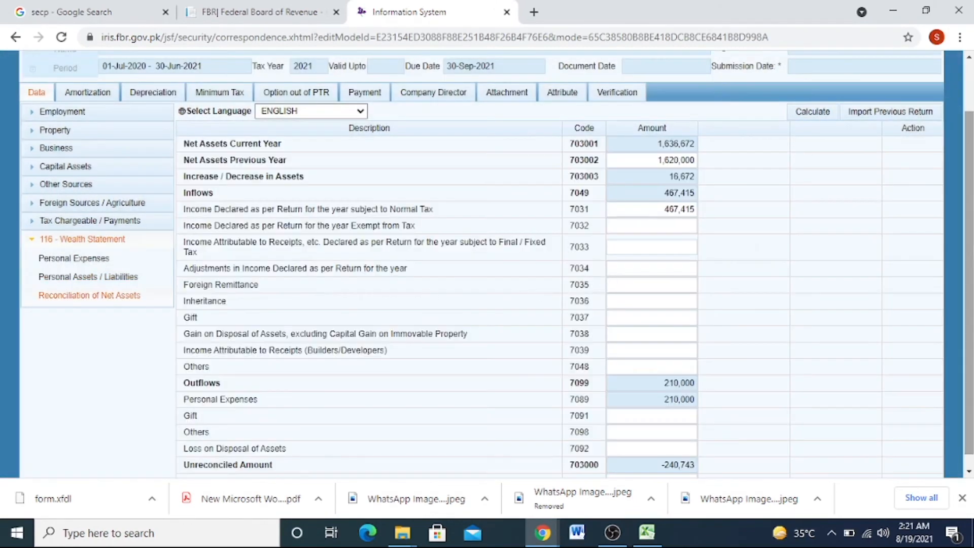
double_click(668, 465)
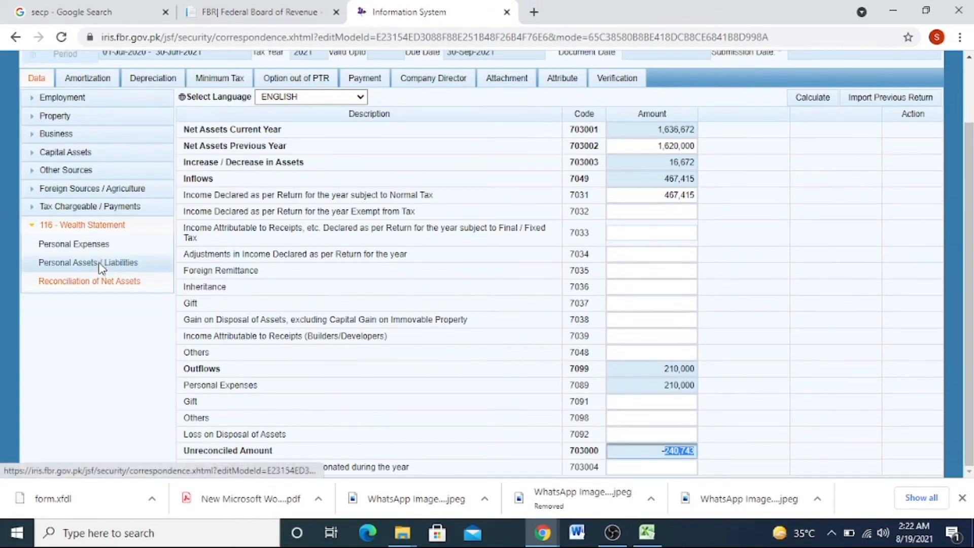
click(100, 264)
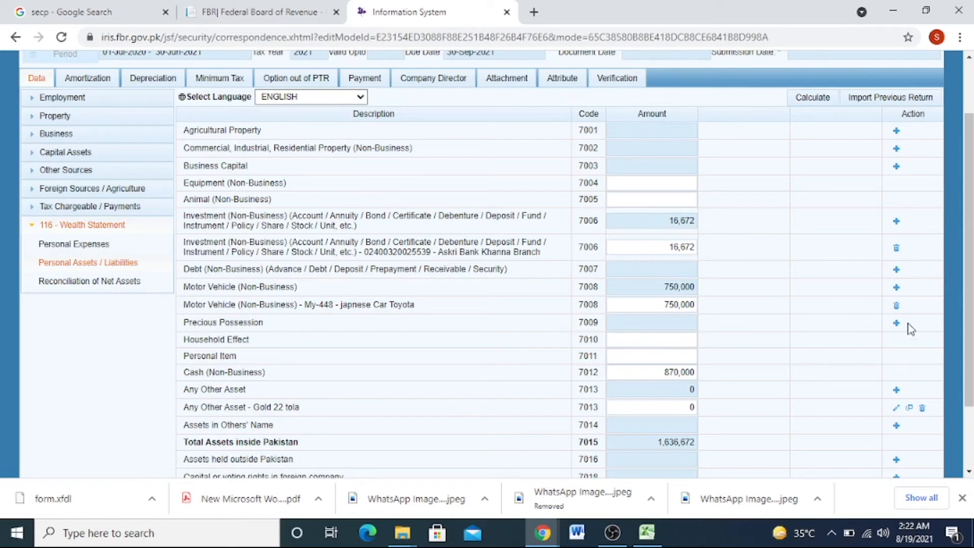
double_click(687, 371)
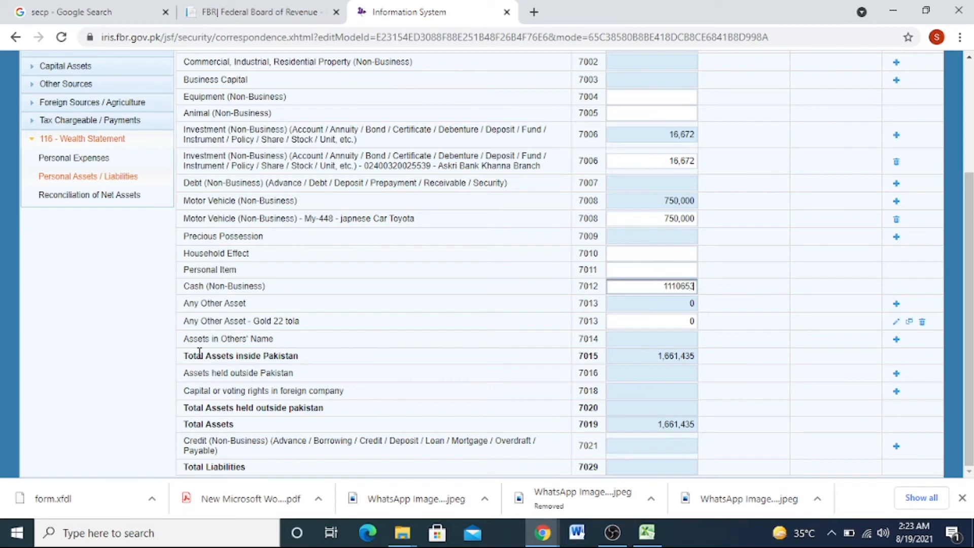
click(95, 333)
click(96, 195)
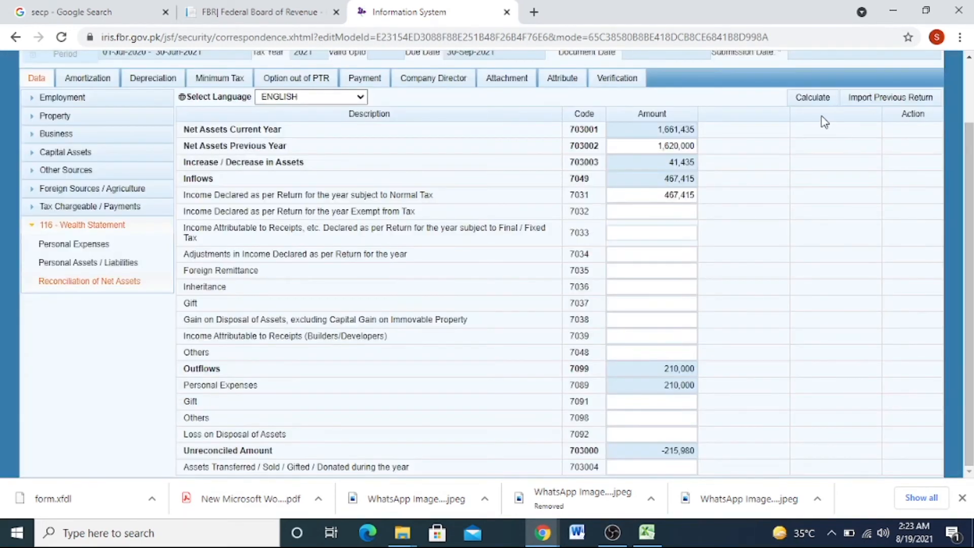
click(812, 98)
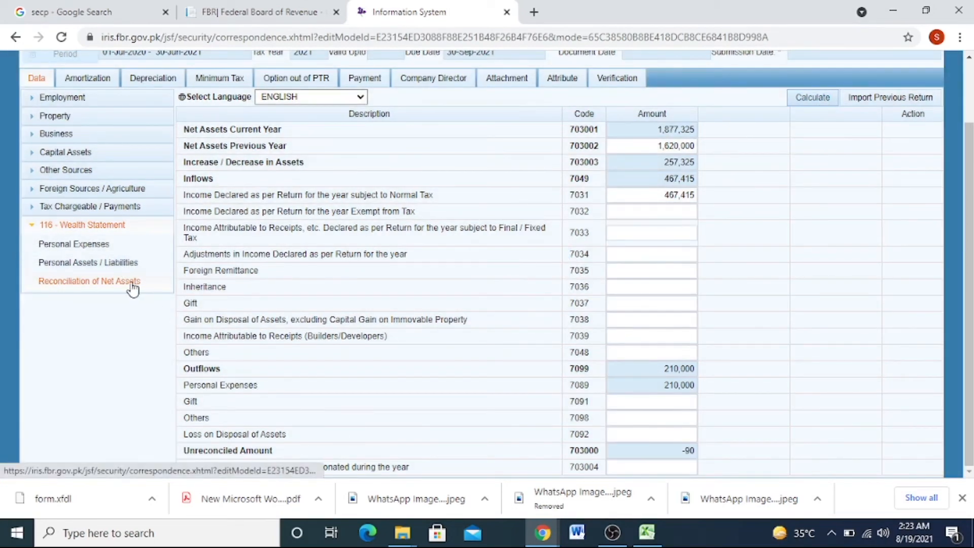
- Set Other Personal / Household Expenses to 210,090 and recalculate the personal expenses
click(126, 244)
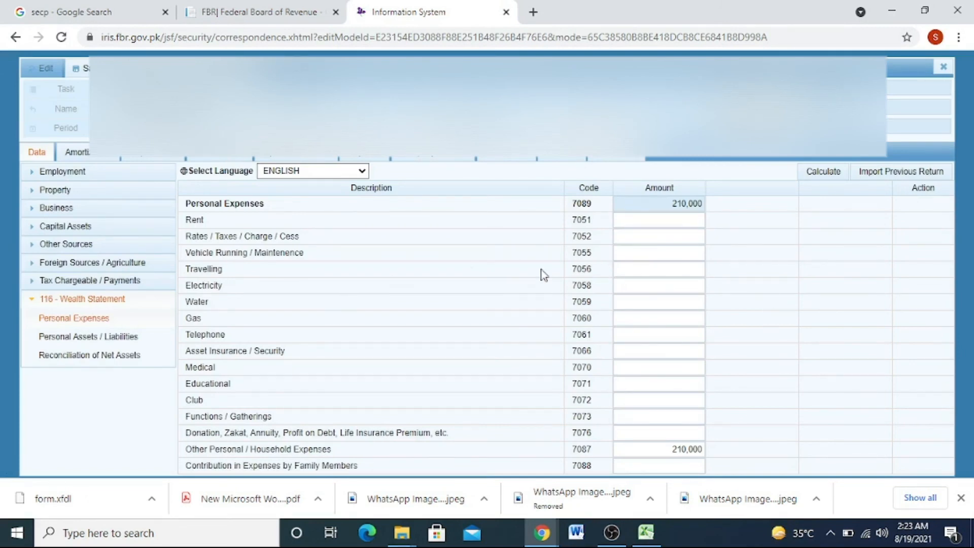
double_click(698, 446)
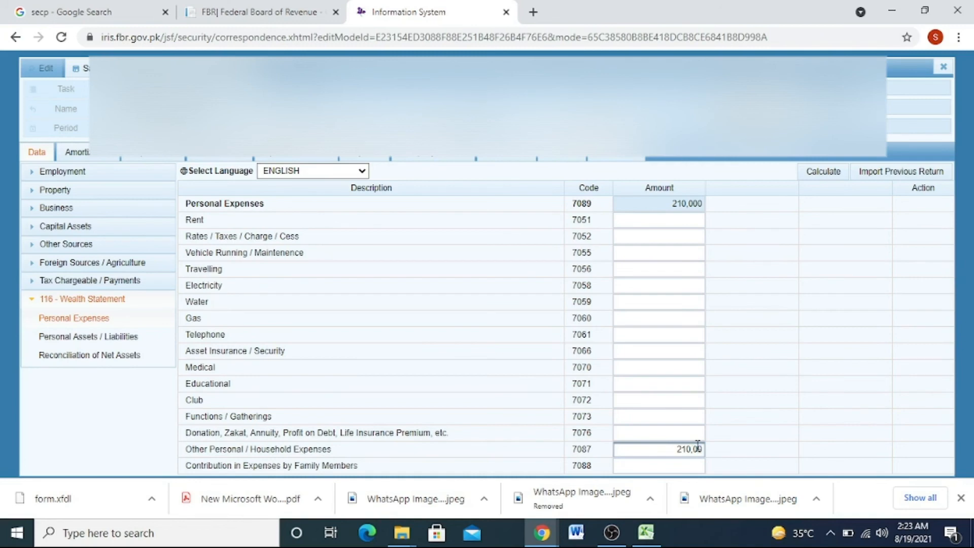
click(822, 173)
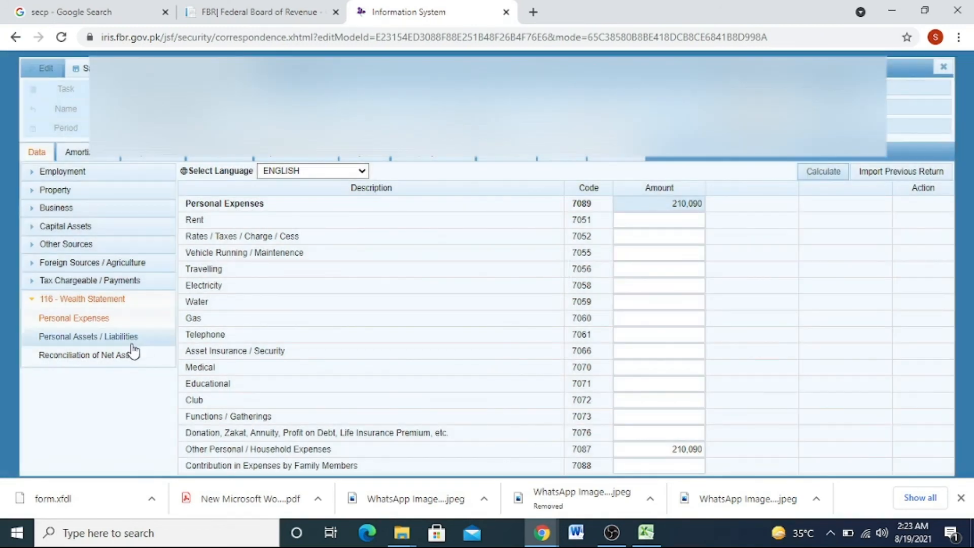
- Check the unreconciled amount in Reconciliation of Net Assets and recalculate it together with Personal Assets / Liabilities
click(118, 355)
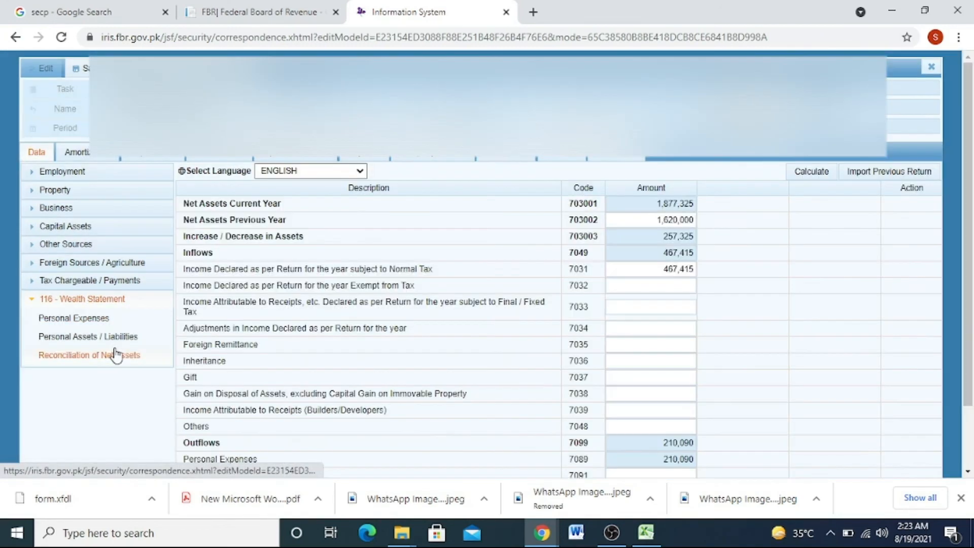
scroll(939, 274, down, 2)
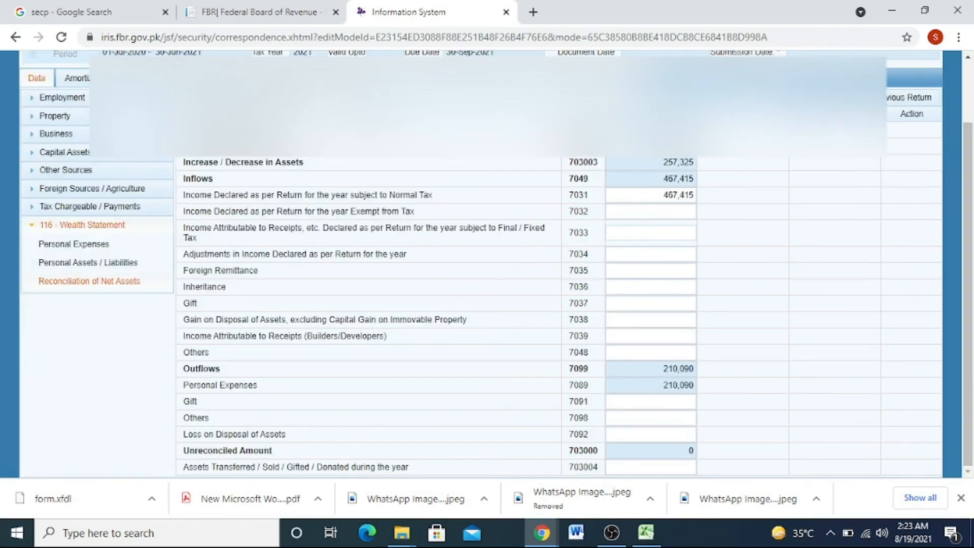
click(823, 98)
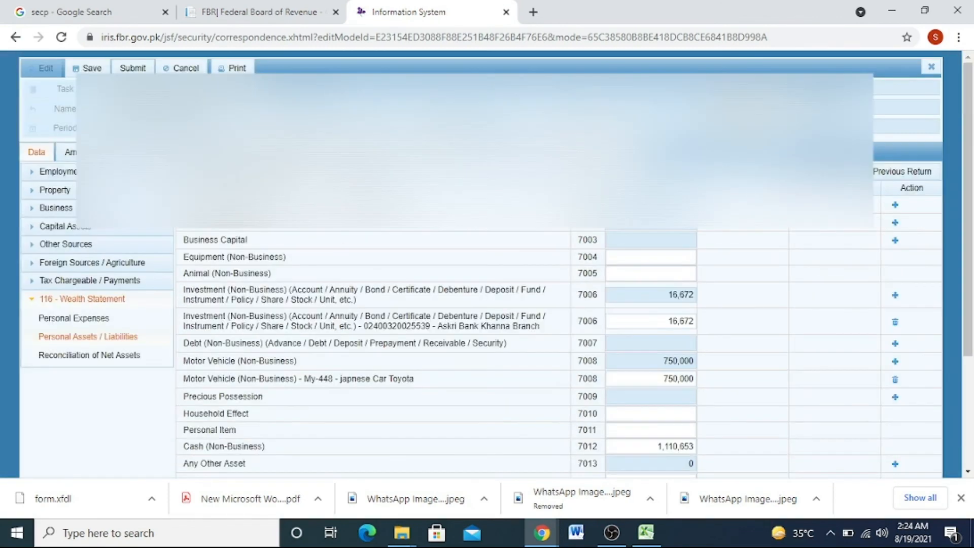
click(823, 173)
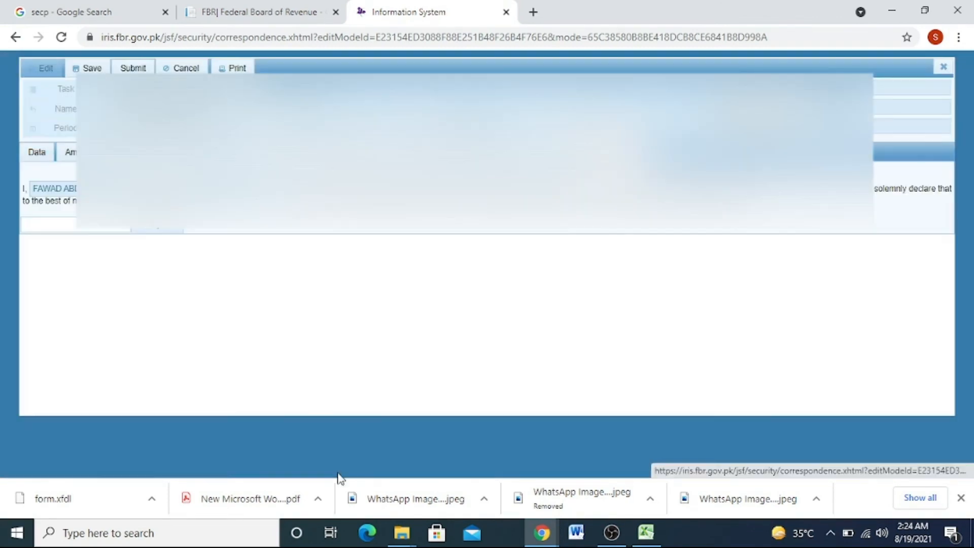
- Verify the declaration with the account PIN and confirm submission of the return
click(98, 227)
text(••)
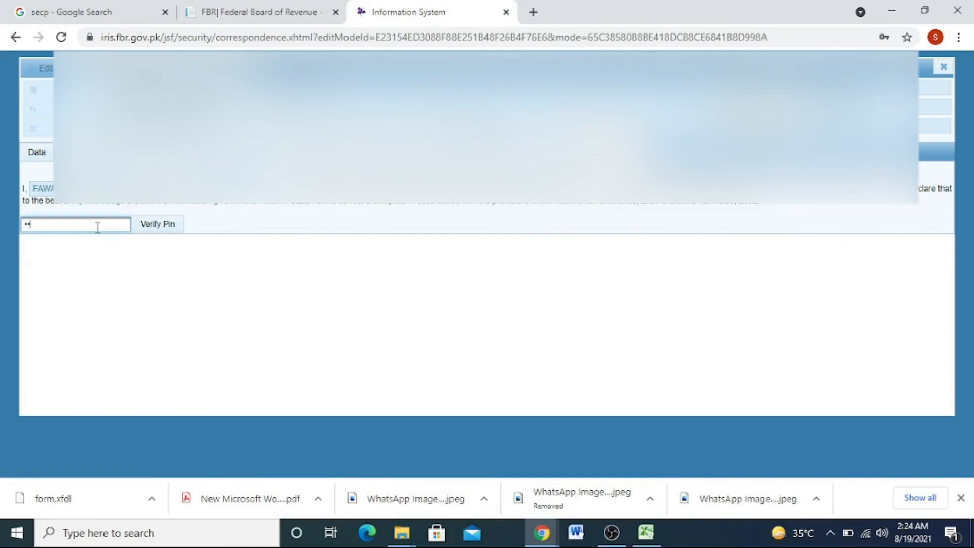
click(153, 229)
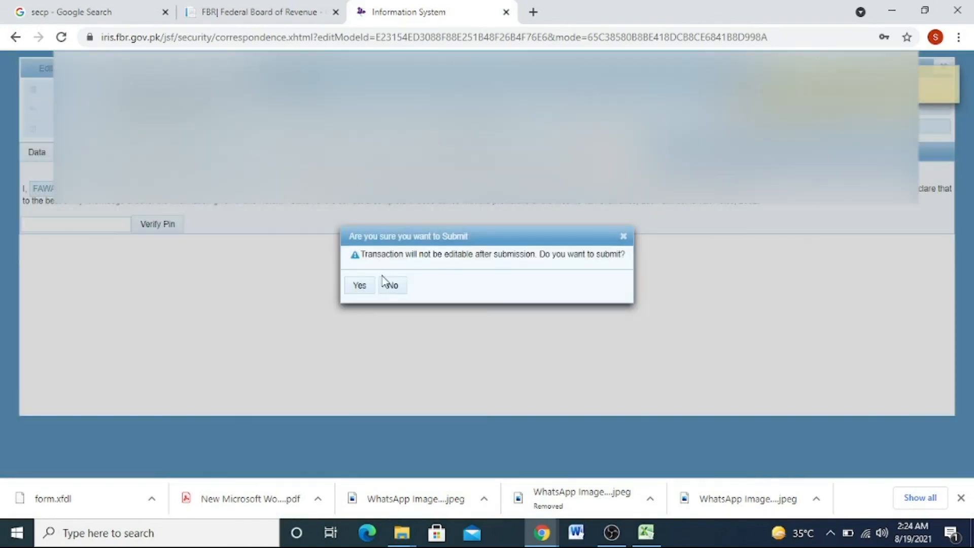
click(363, 282)
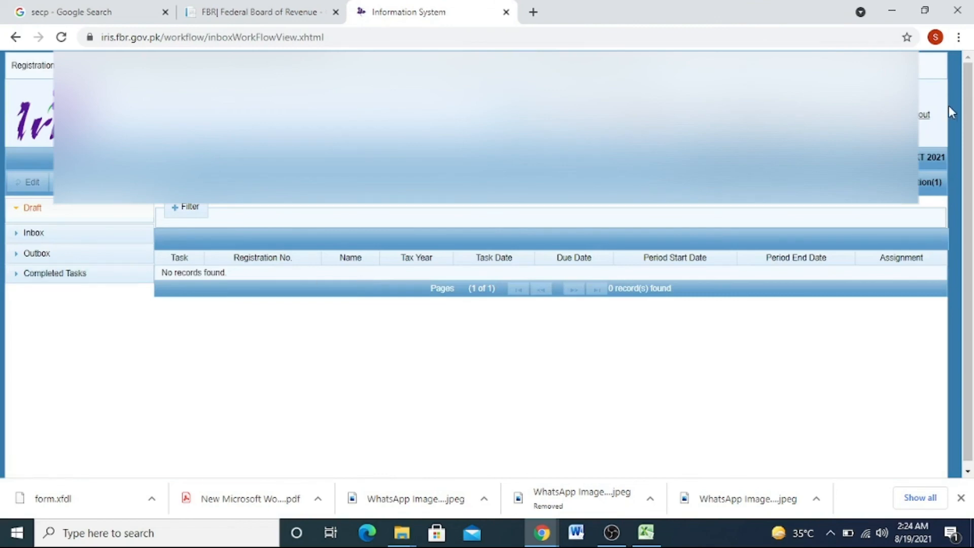
- Log out of the Iris account
click(925, 119)
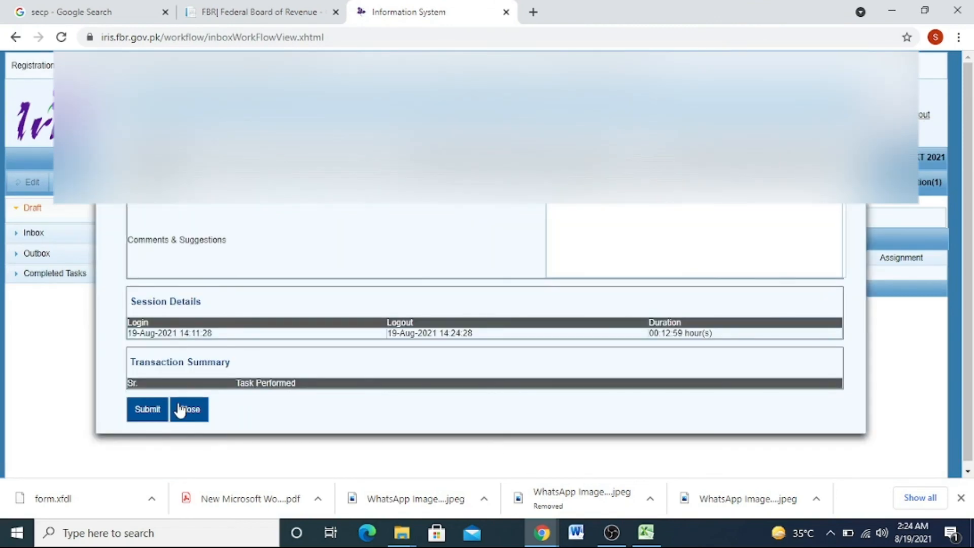